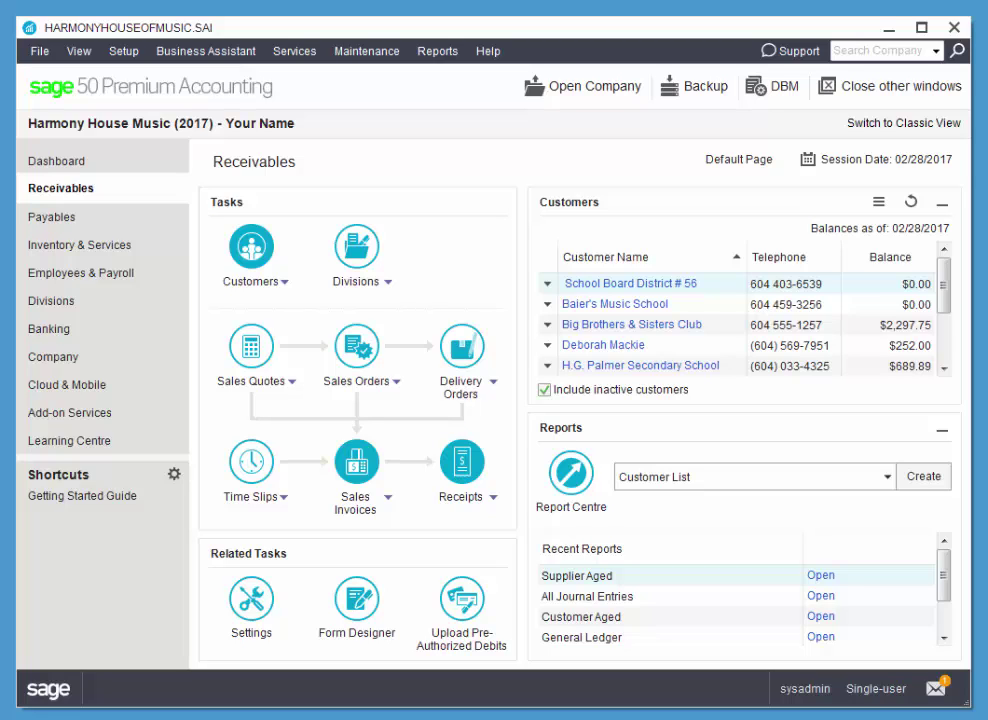
- Open the Chart of Accounts from the Company page
click(62, 368)
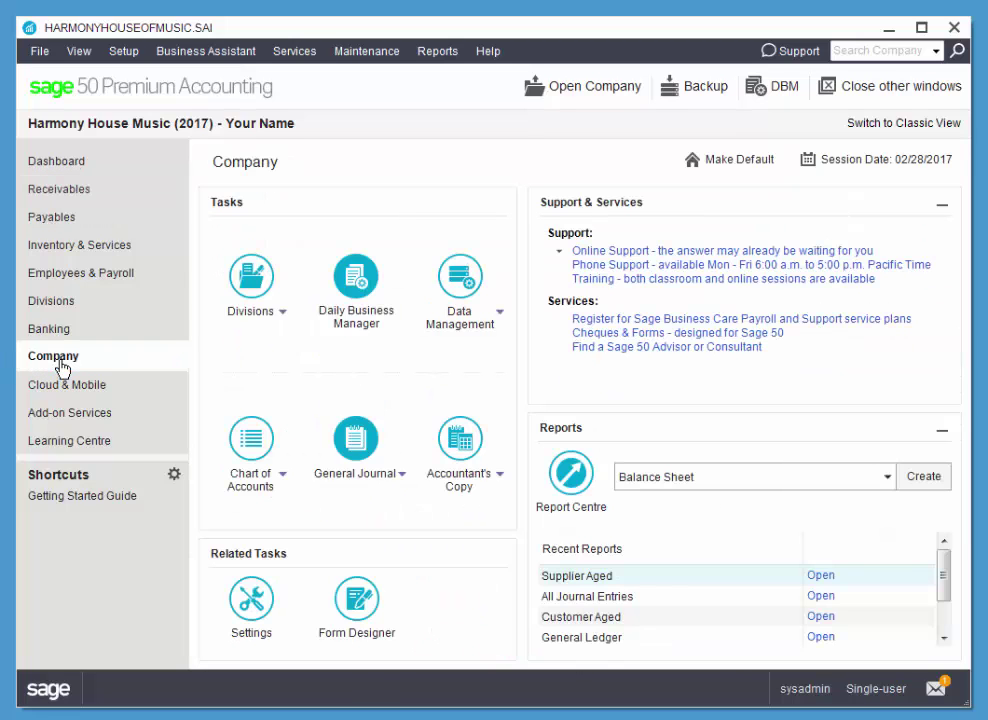
click(252, 452)
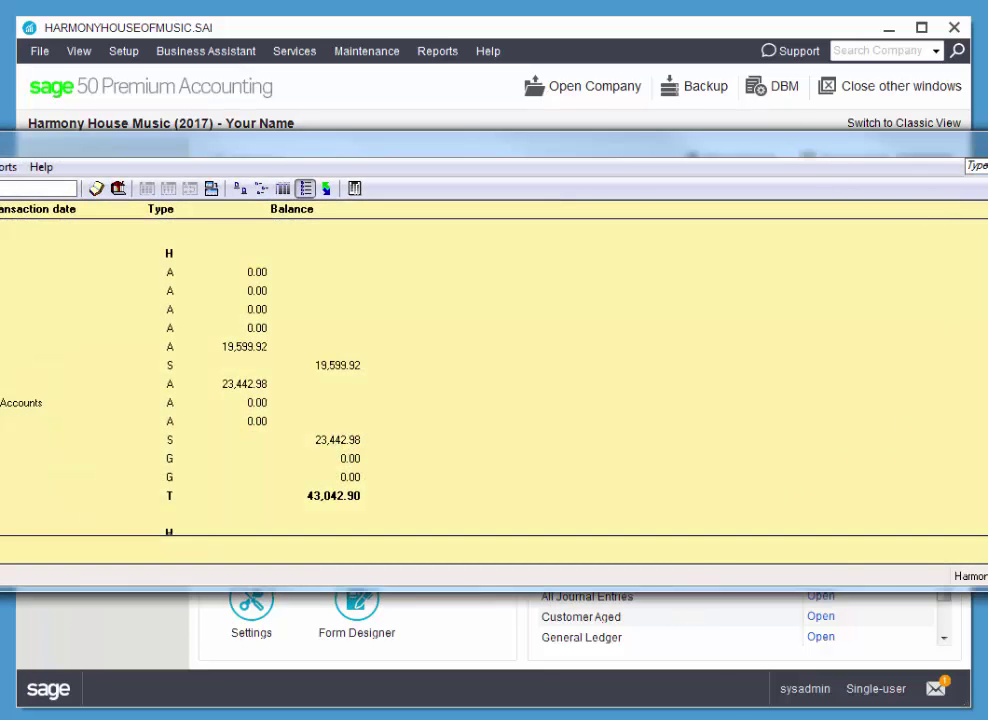
- Narrow and reposition the Accounts window so the full list with balances fits on screen
drag(977, 223, 832, 267)
drag(490, 138, 708, 139)
drag(986, 265, 882, 265)
drag(515, 146, 521, 114)
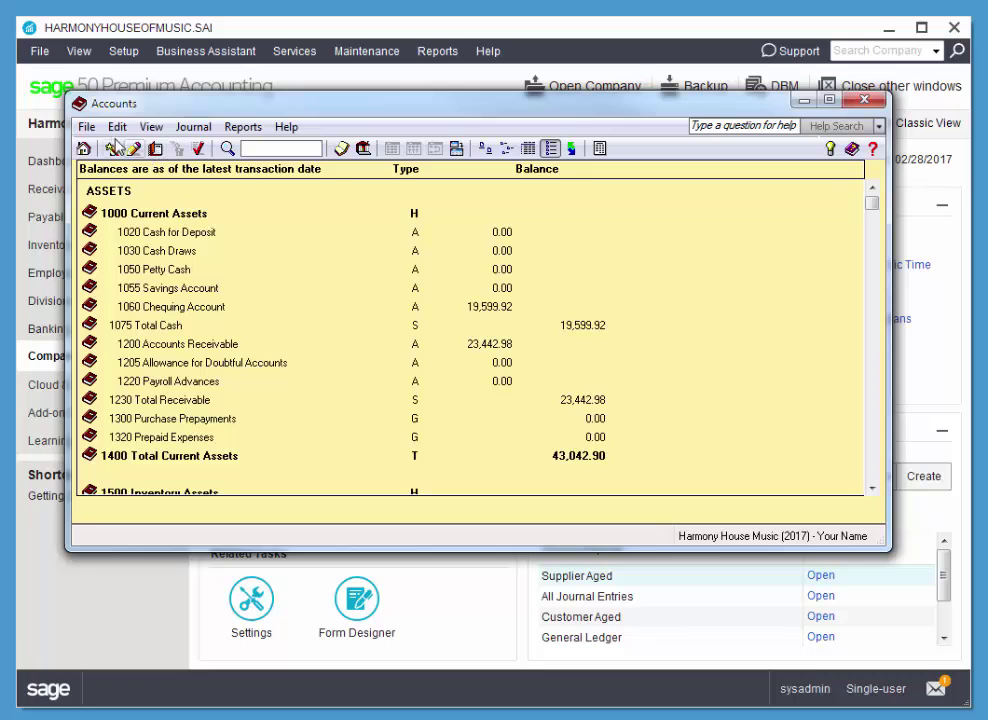
- Start a new general ledger account from the toolbar and position its window
click(79, 129)
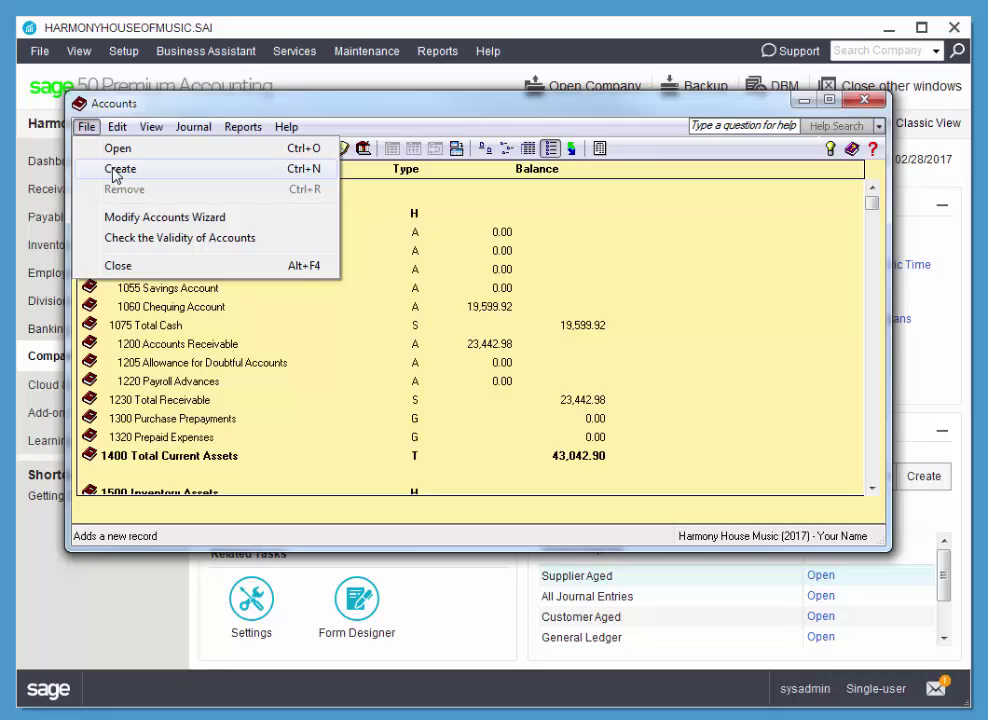
click(150, 127)
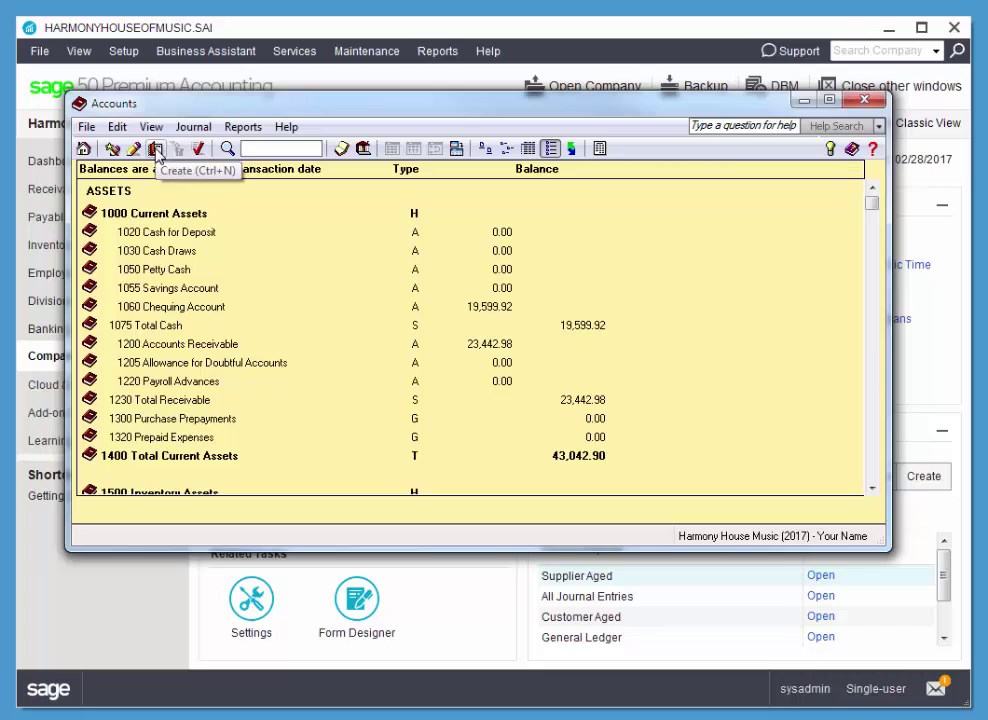
click(156, 149)
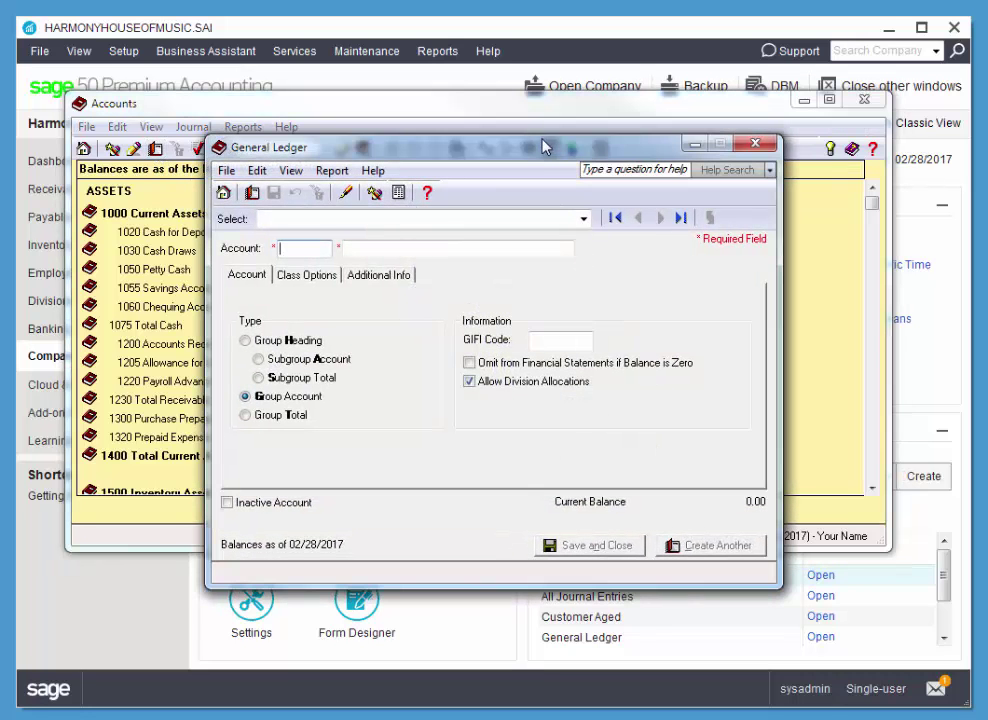
drag(549, 146, 620, 131)
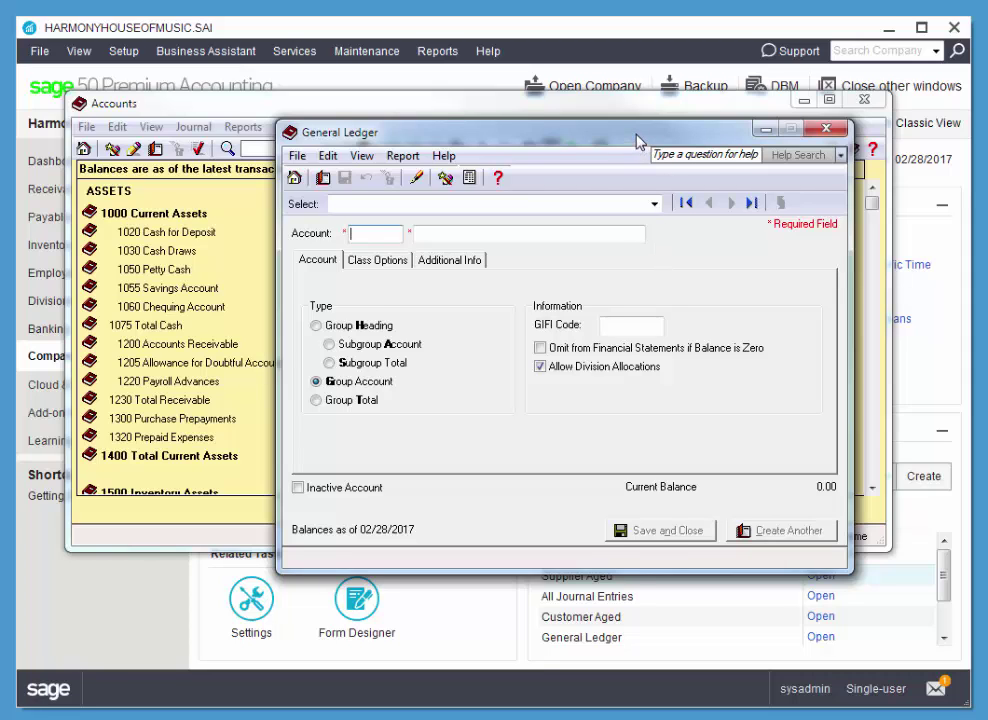
drag(638, 140, 647, 134)
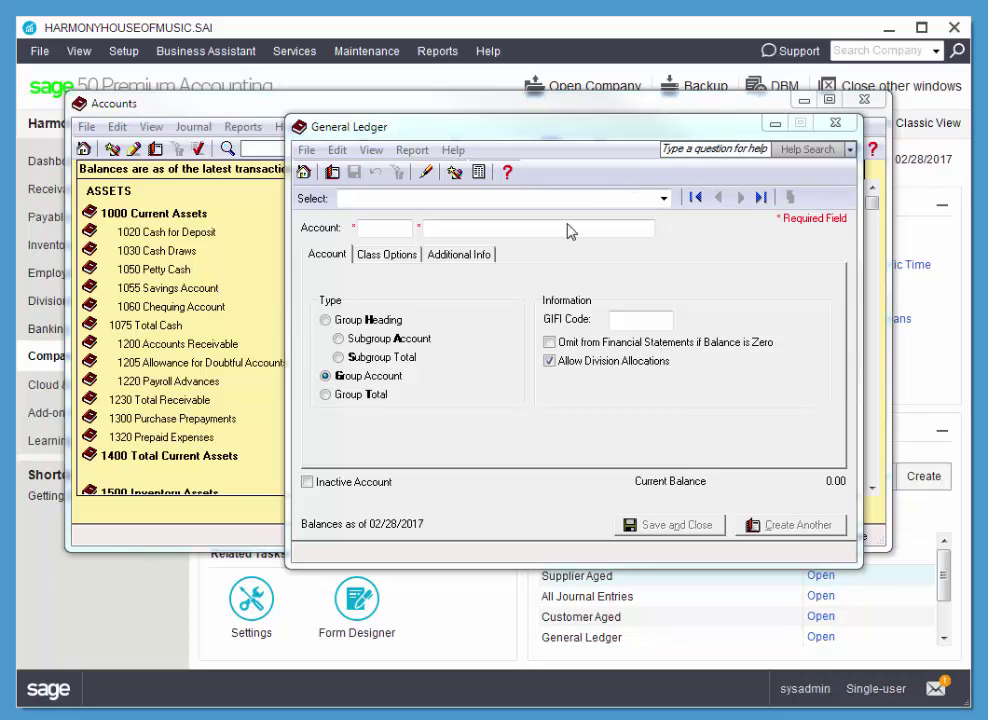
- Create account 1100 Guaranteed Investment Certificate, class Cash Equivalents, and save it
click(392, 233)
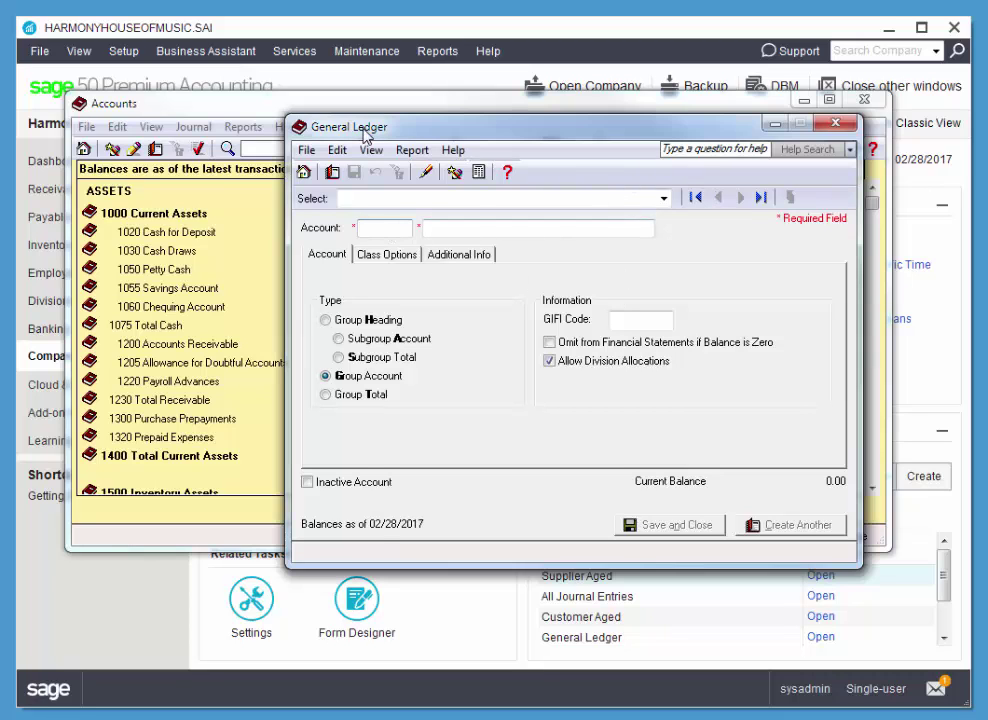
text(1100)
key(Tab)
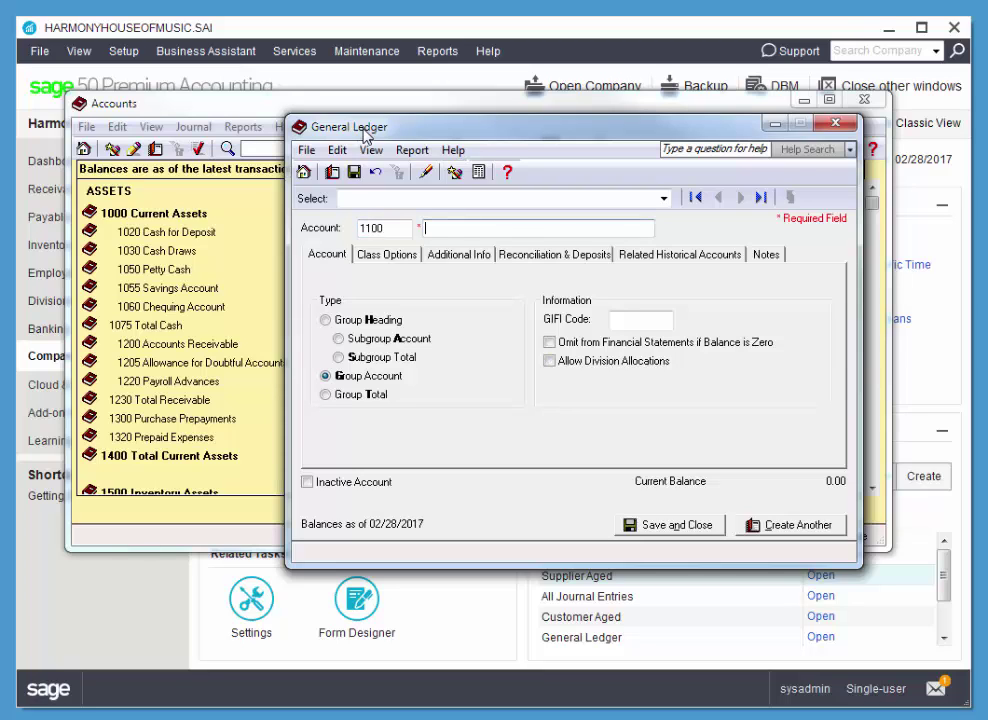
text(Guaranteed)
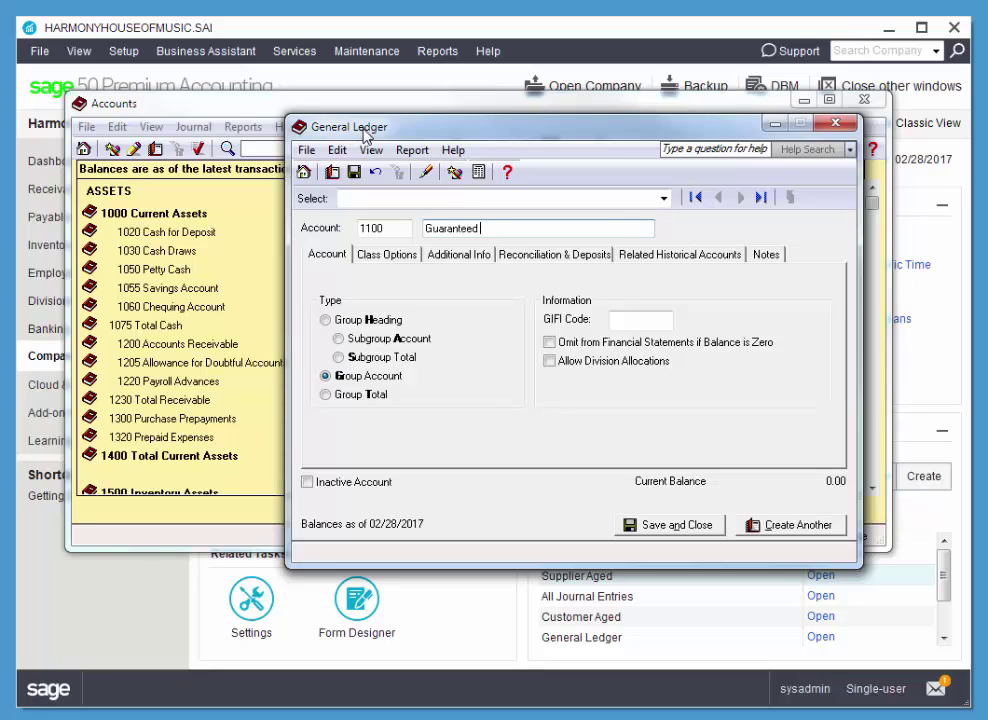
text( Investment Certificate)
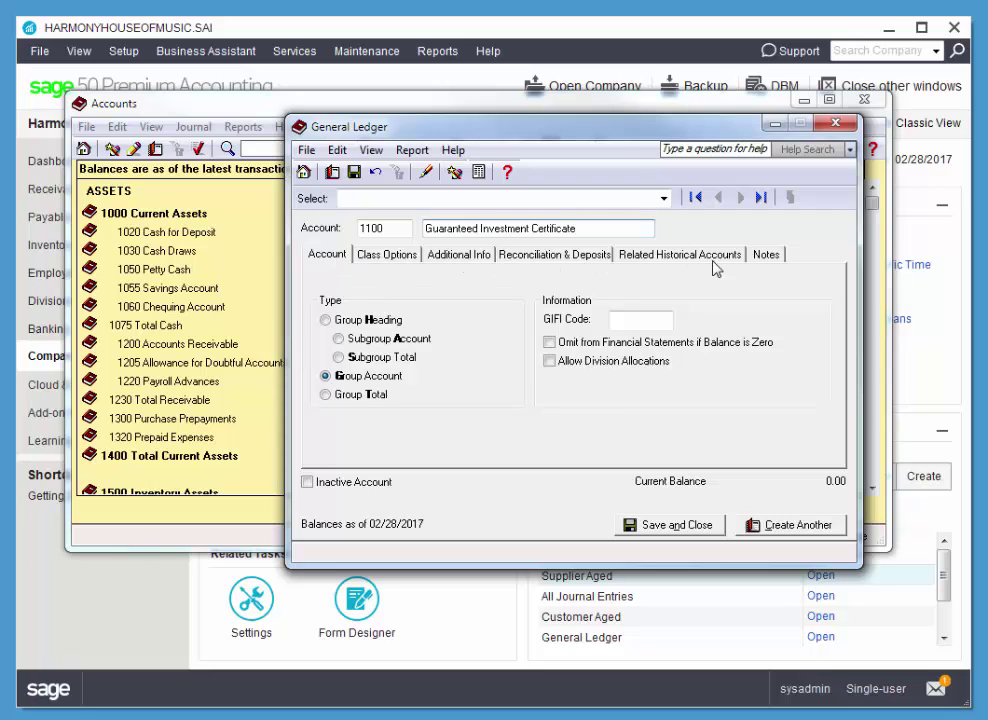
click(385, 255)
click(455, 304)
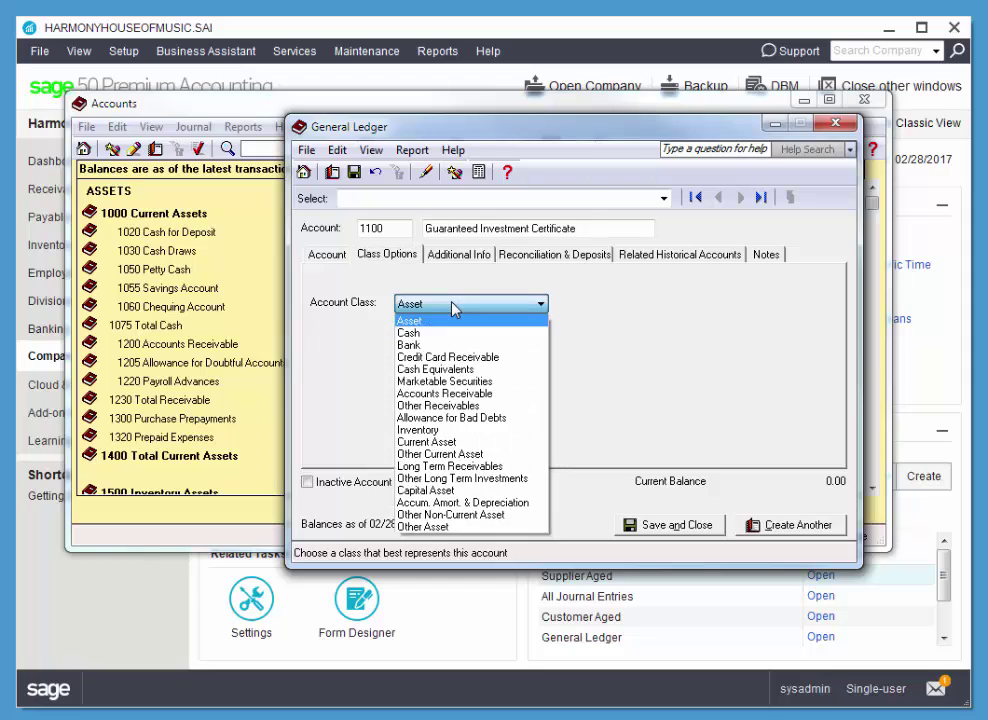
click(451, 372)
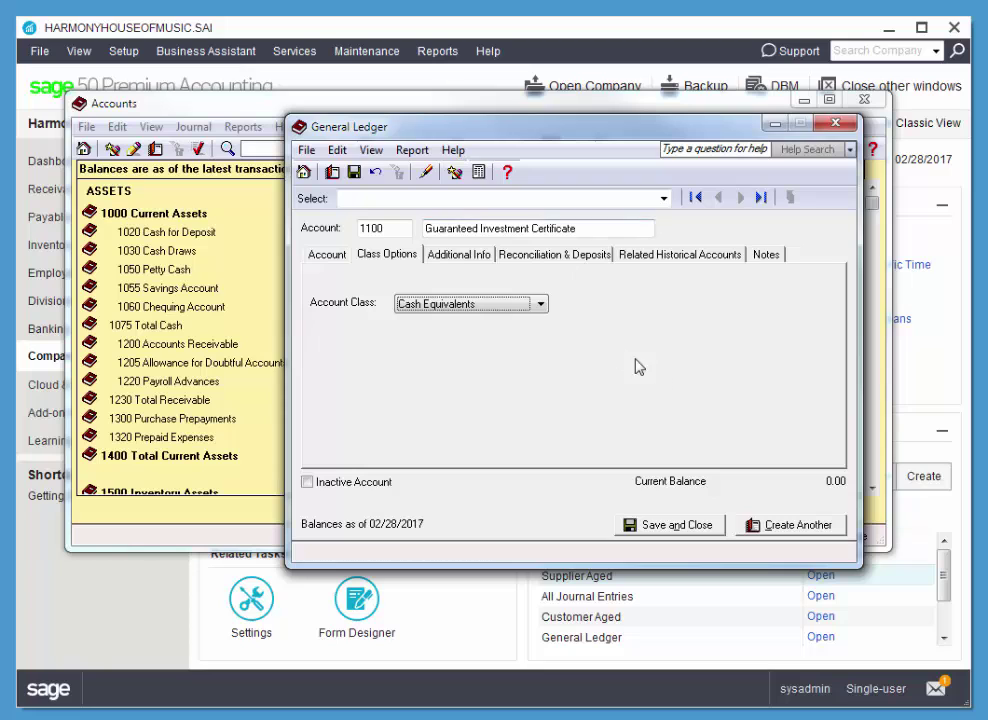
click(697, 530)
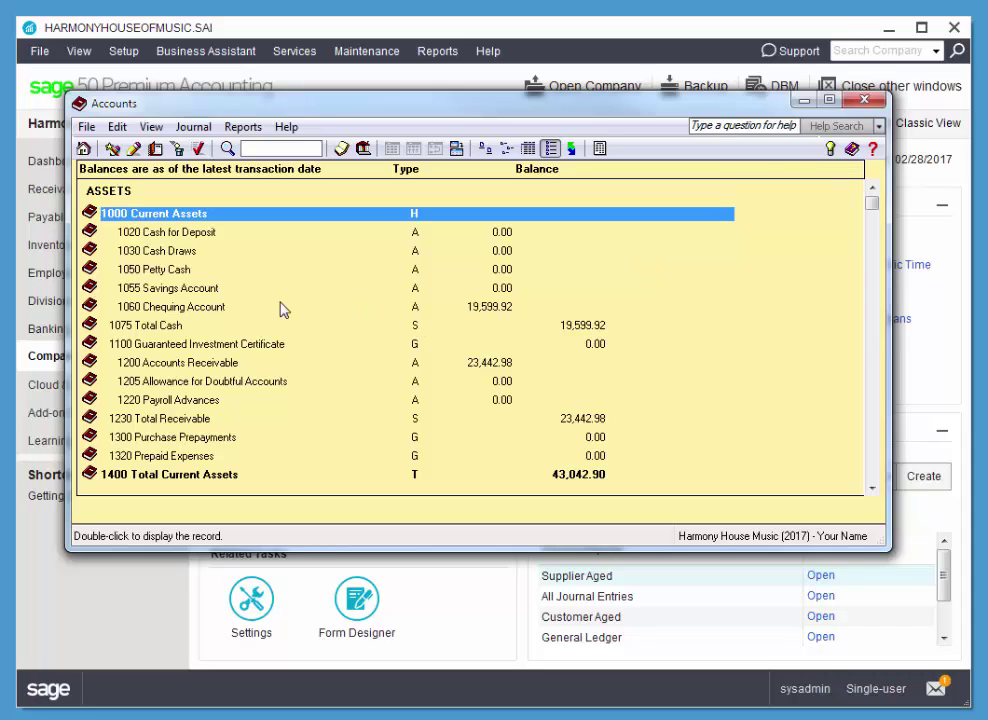
- Open the 1060 Chequing Account record, then close it again
click(158, 308)
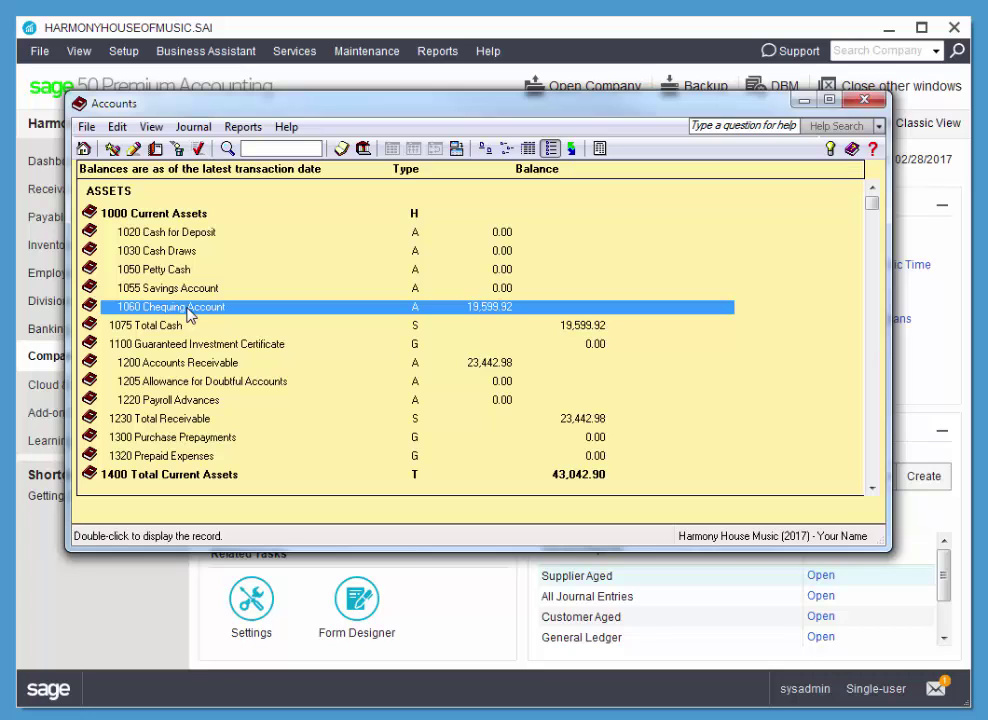
double_click(190, 314)
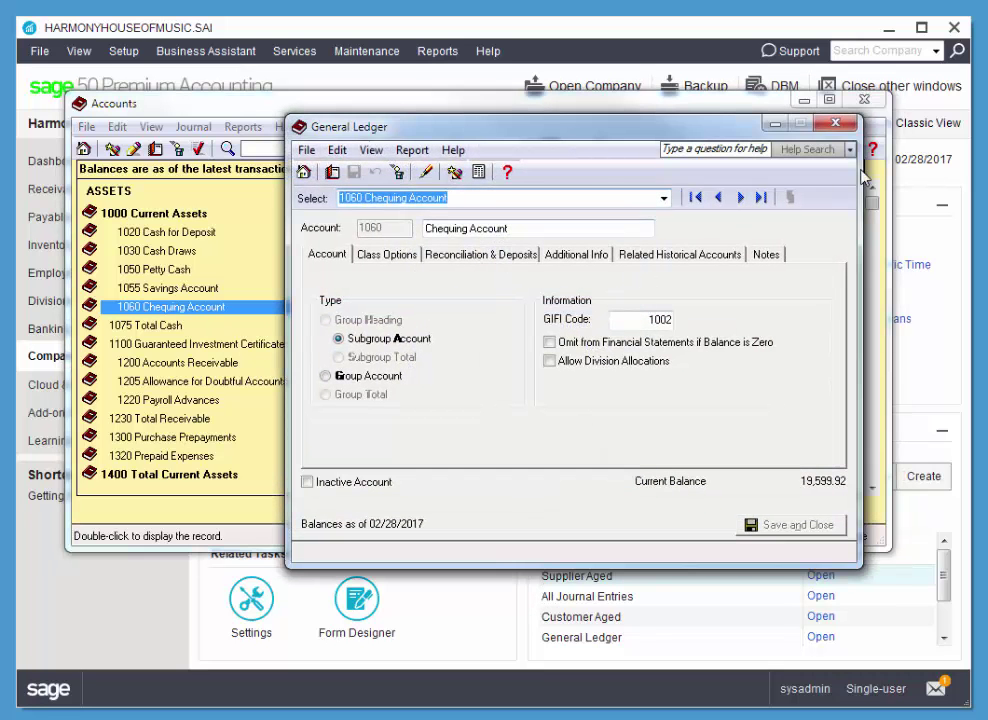
click(835, 123)
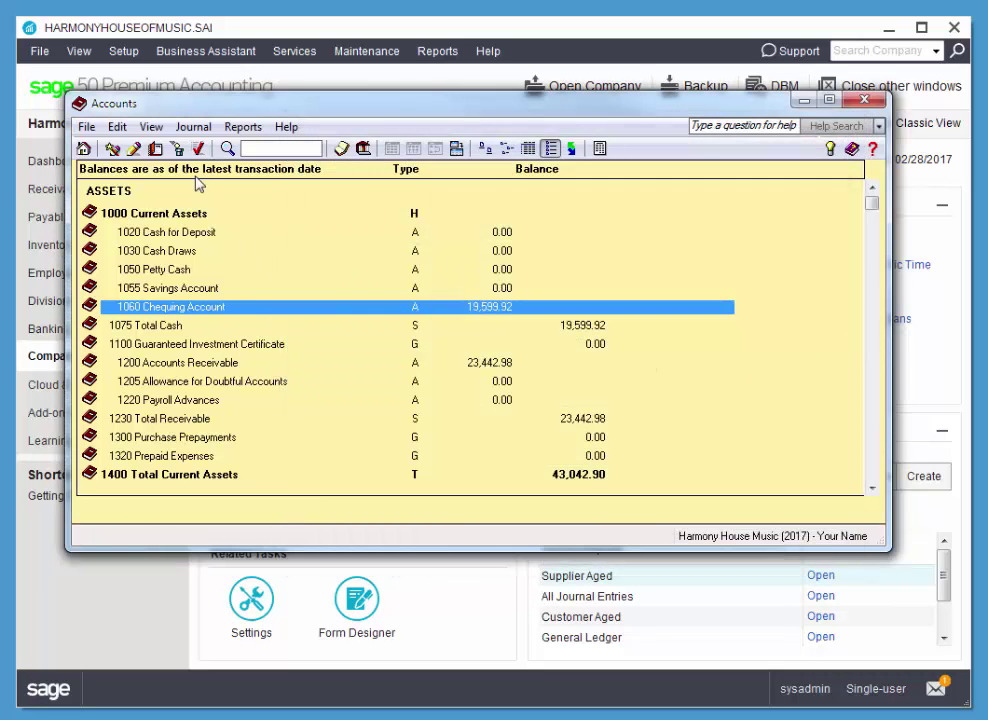
click(133, 148)
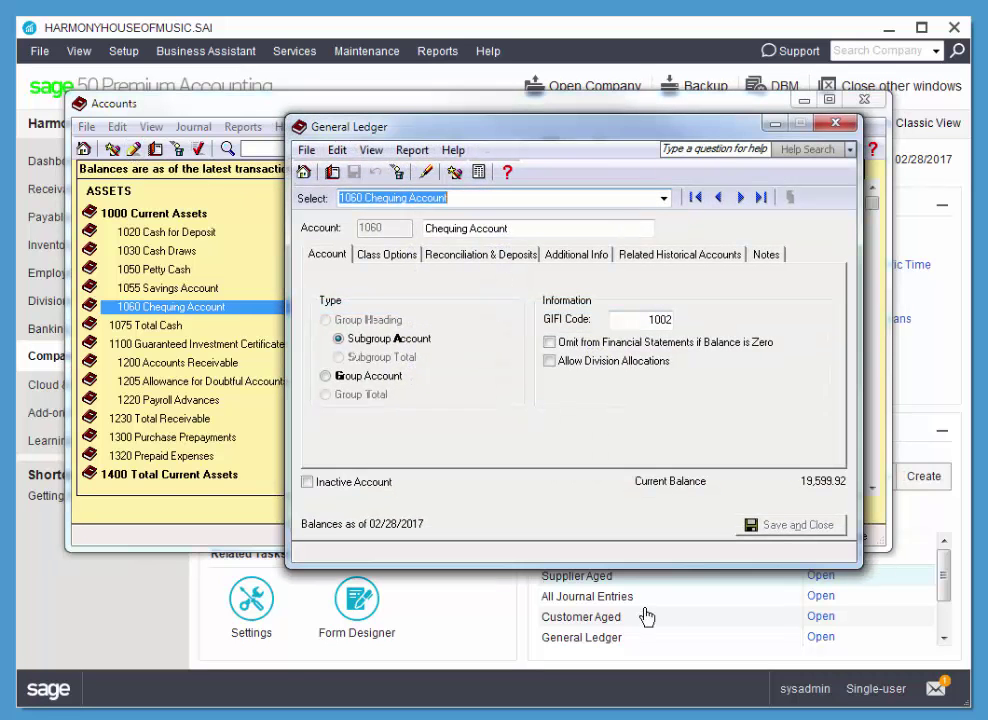
click(835, 123)
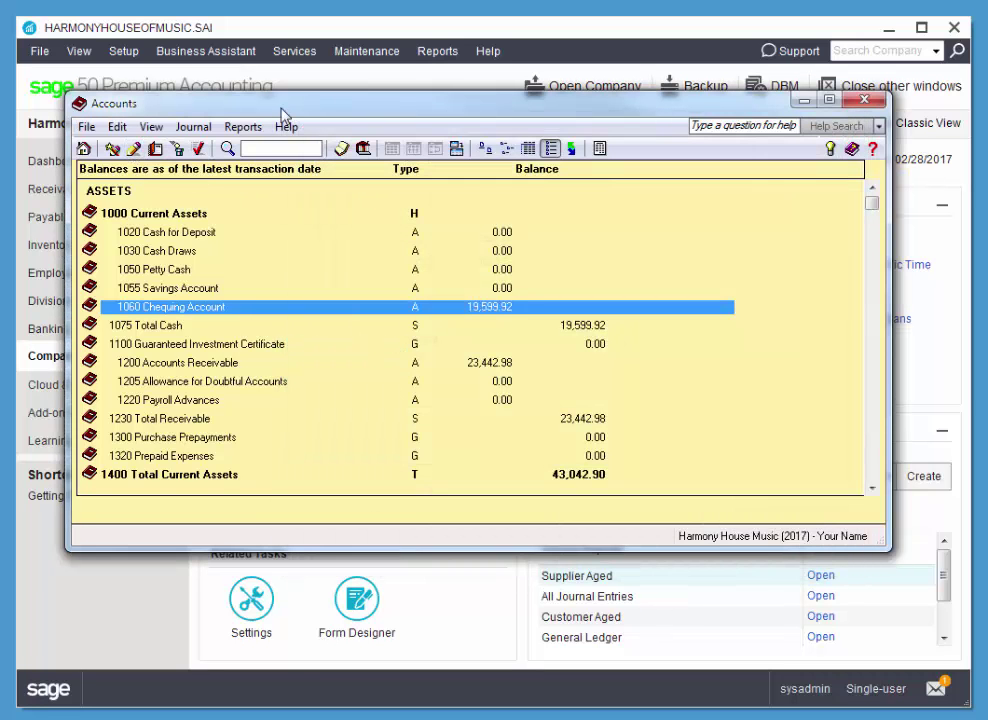
- Browse the Find and Record toolbar menus without choosing a command
click(118, 127)
click(118, 127)
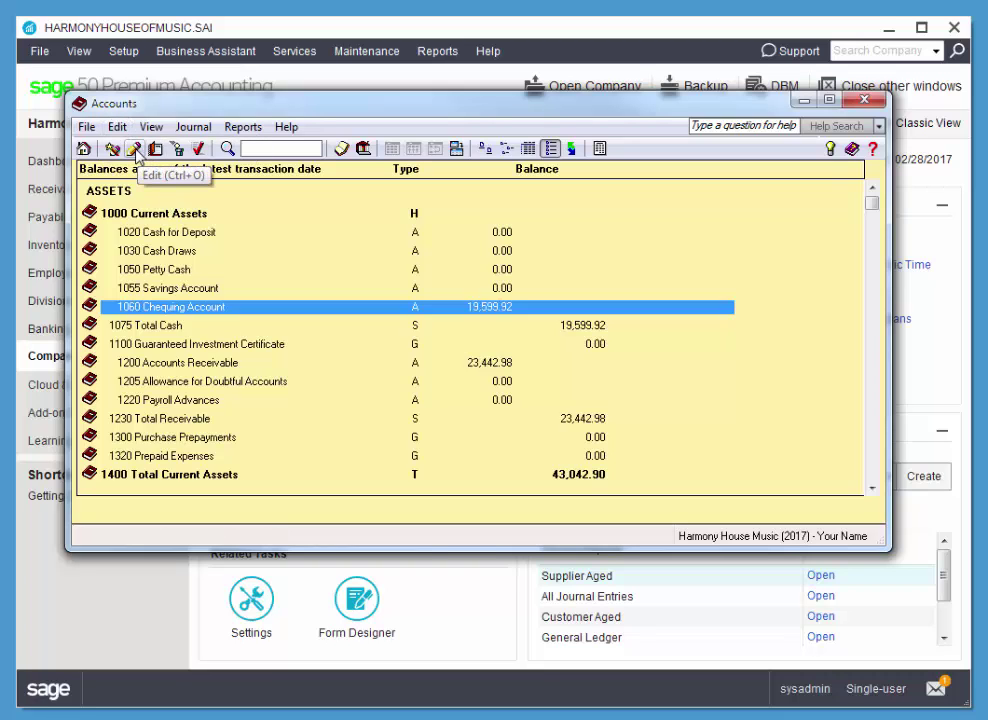
click(87, 127)
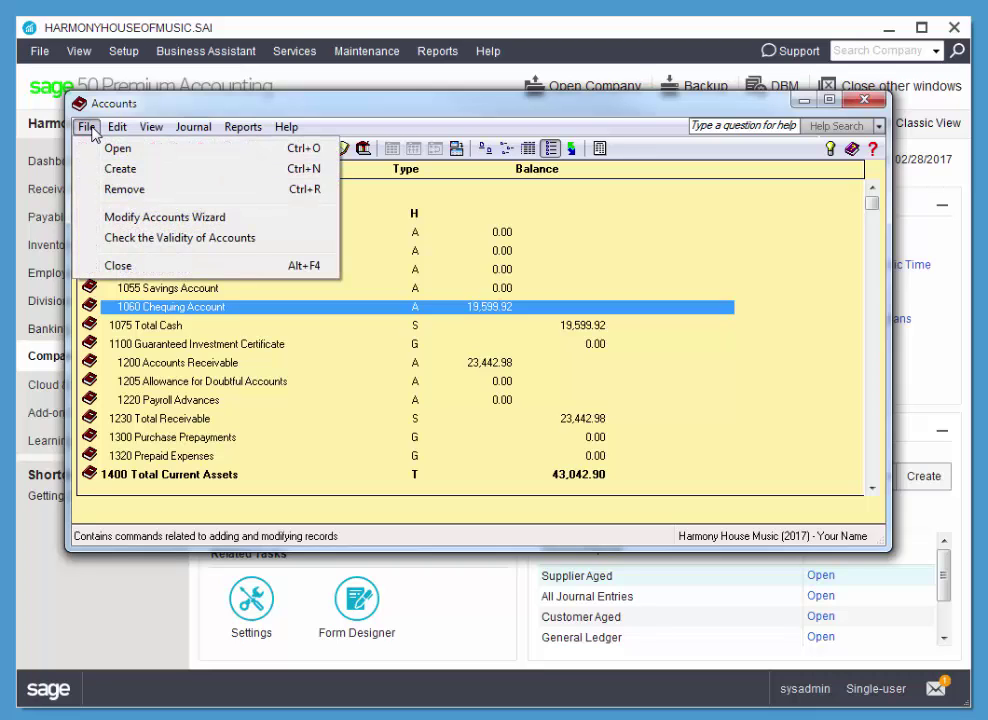
click(90, 129)
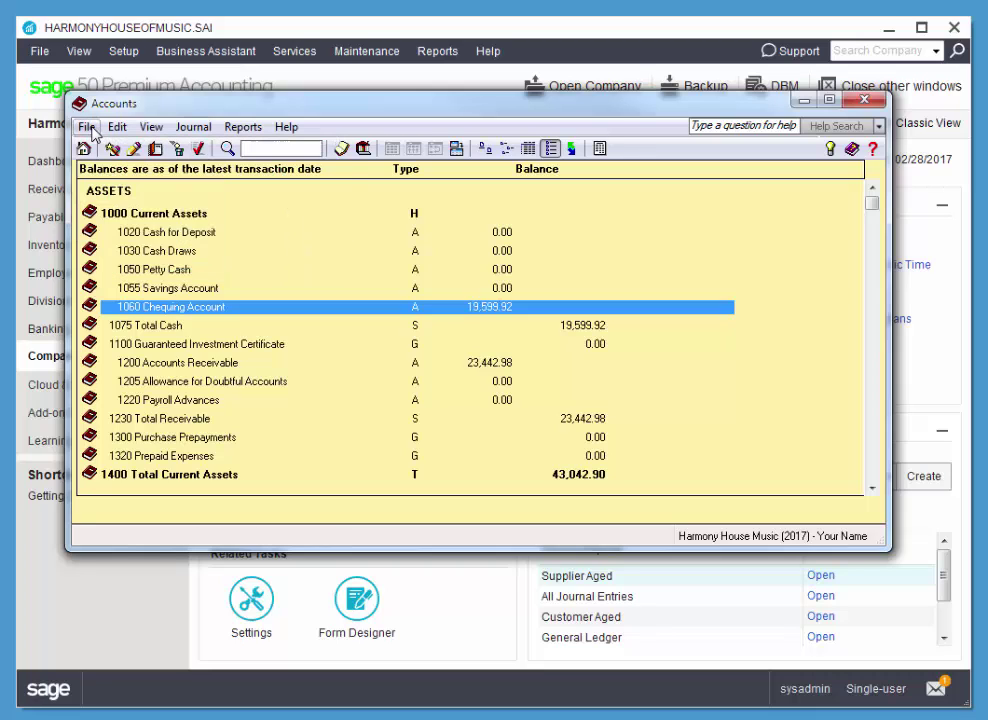
- Open account 1060 and type 'CIBC' before 'Chequing Account' in its name
double_click(212, 312)
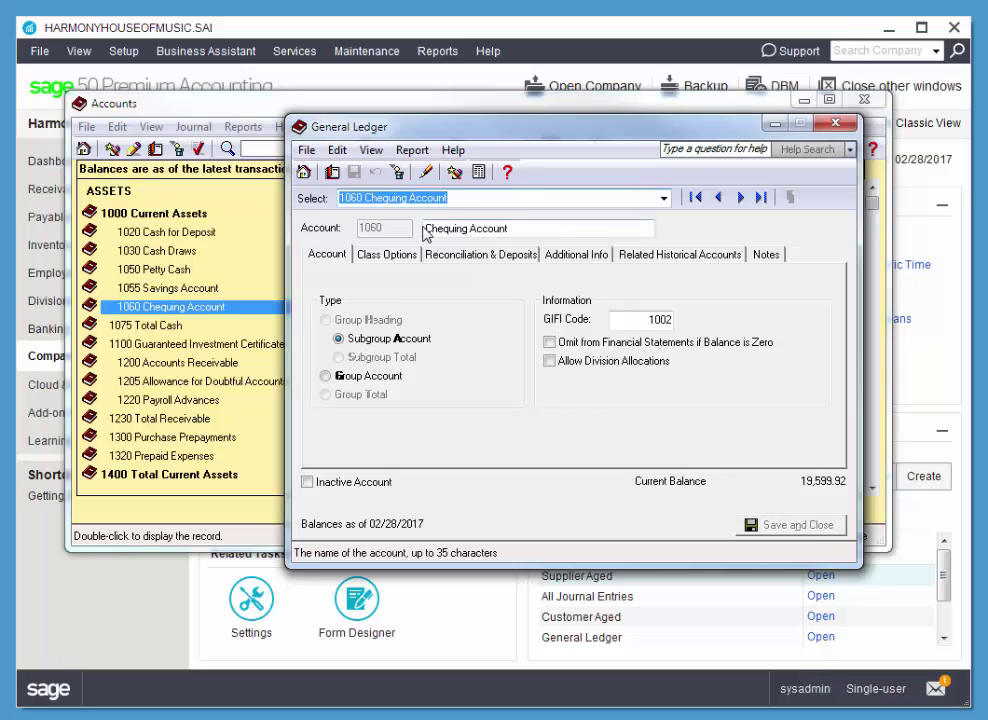
click(547, 225)
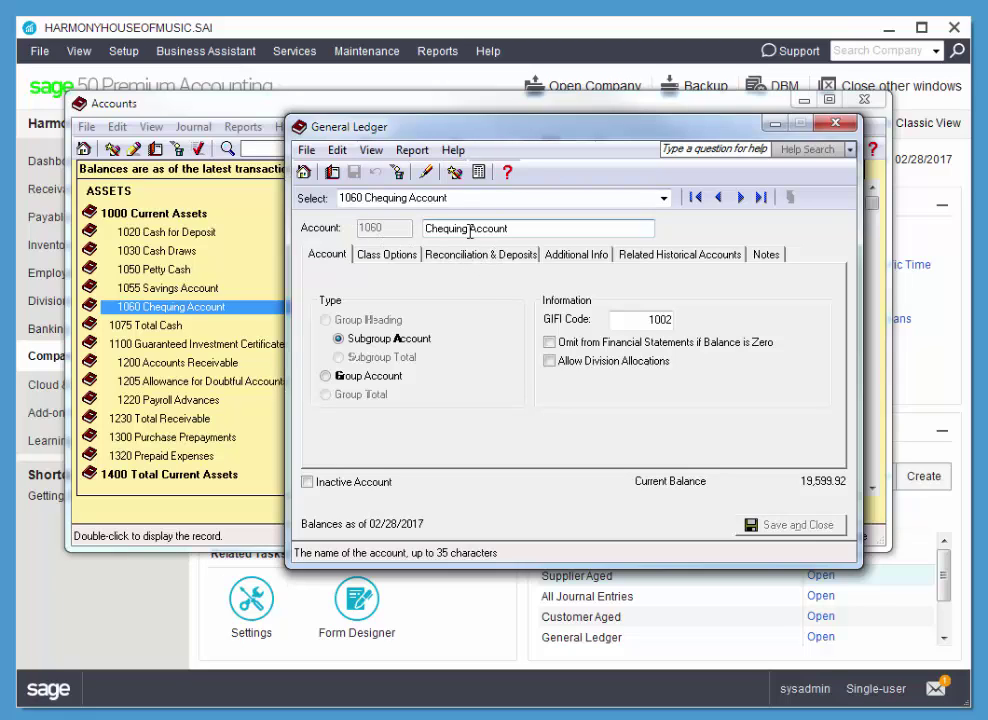
text(C)
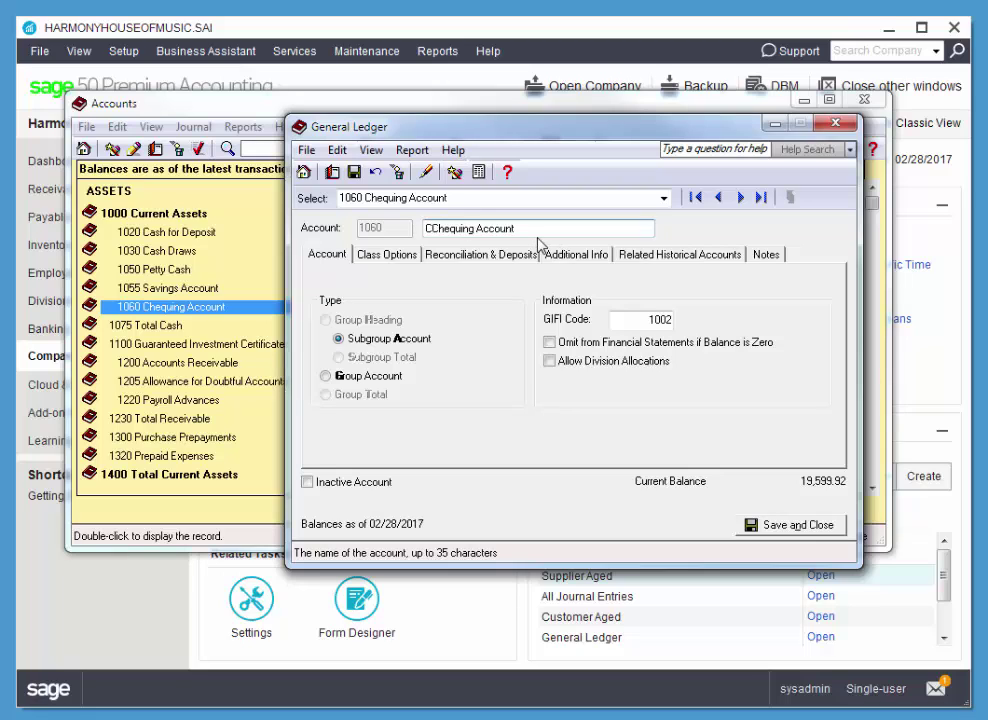
text(IBC)
- Give account 1060 institution CIBC and branch 'Main Branch', then save the record
click(378, 255)
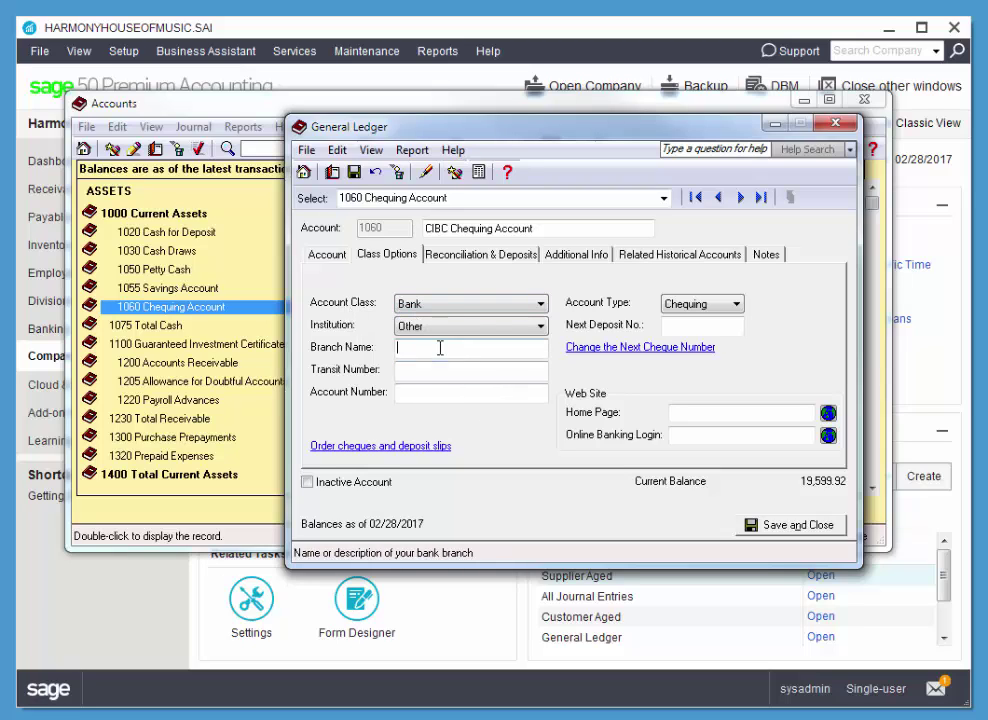
click(495, 331)
click(460, 379)
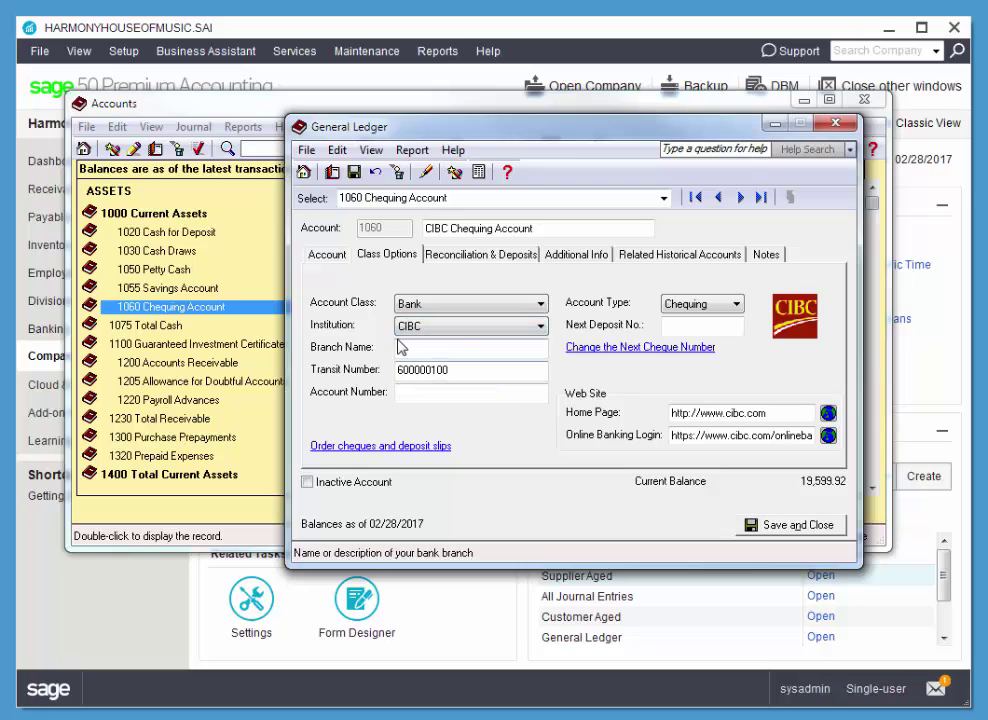
click(494, 346)
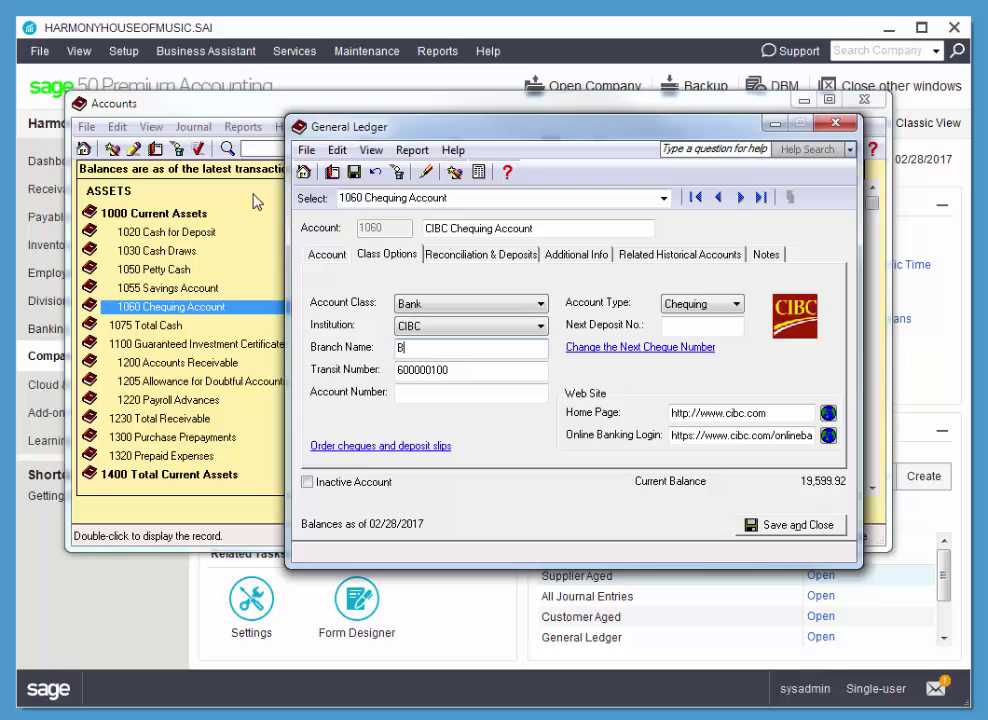
key(BackSpace)
key(BackSpace)
text(Main Branch)
click(448, 396)
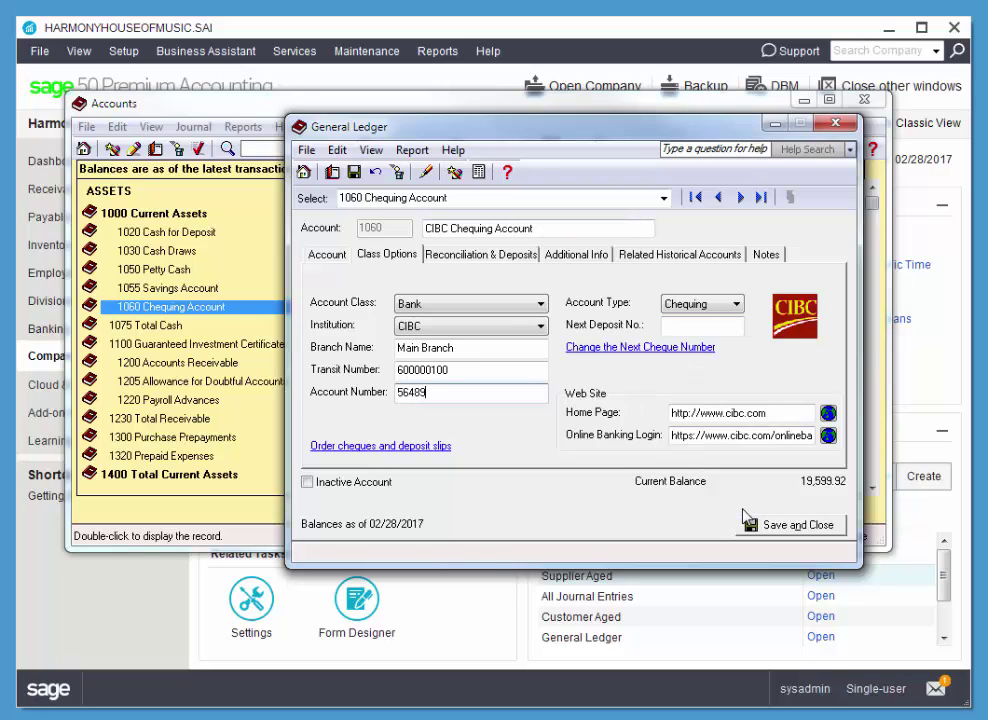
click(796, 525)
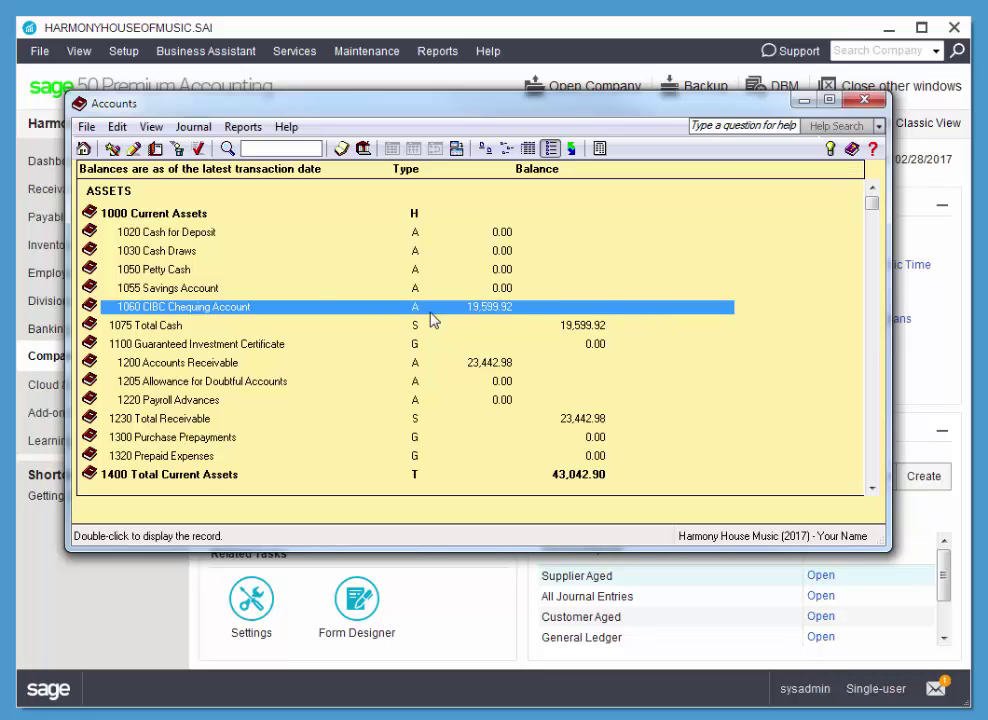
- Remove account 1030 Cash Draws and confirm the deletion
click(155, 253)
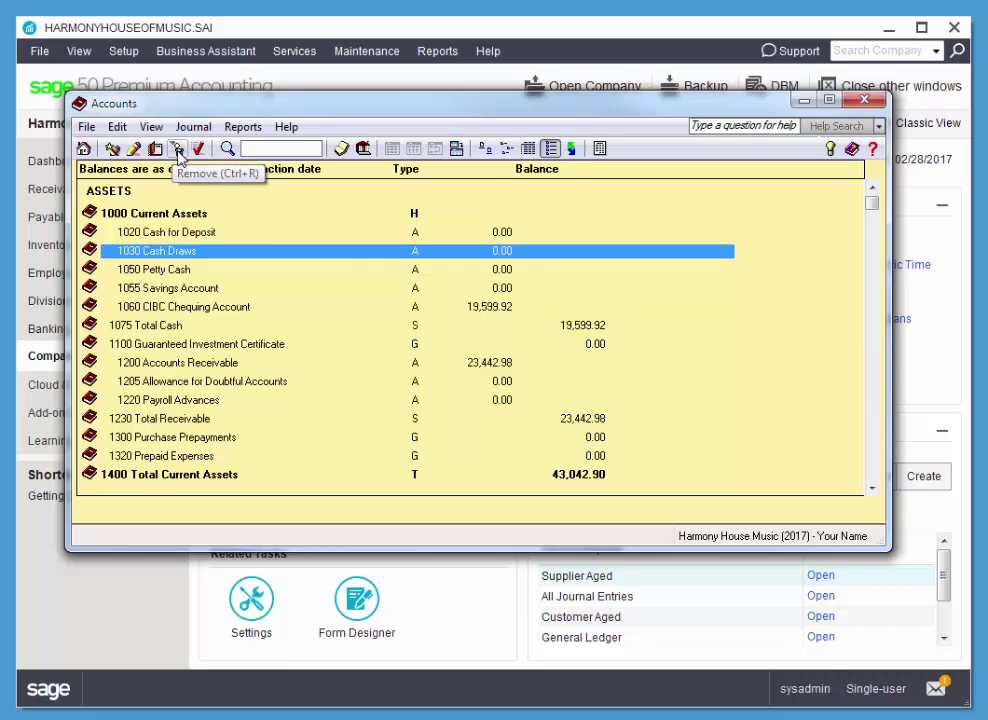
click(179, 150)
click(567, 422)
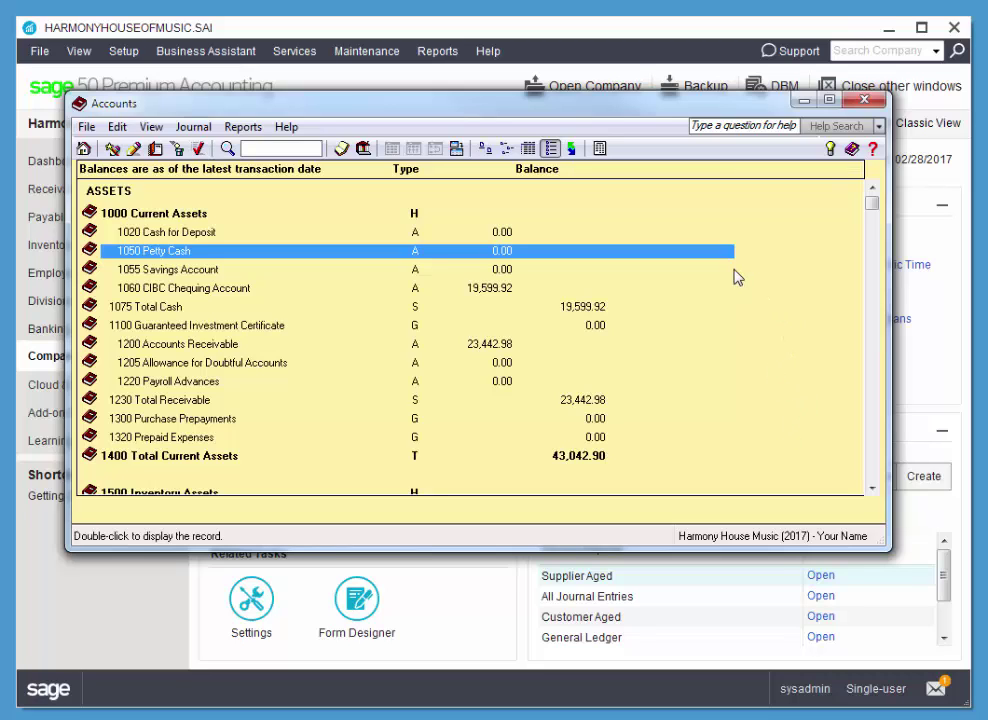
- Close the Accounts list and open the Setup menu
click(866, 101)
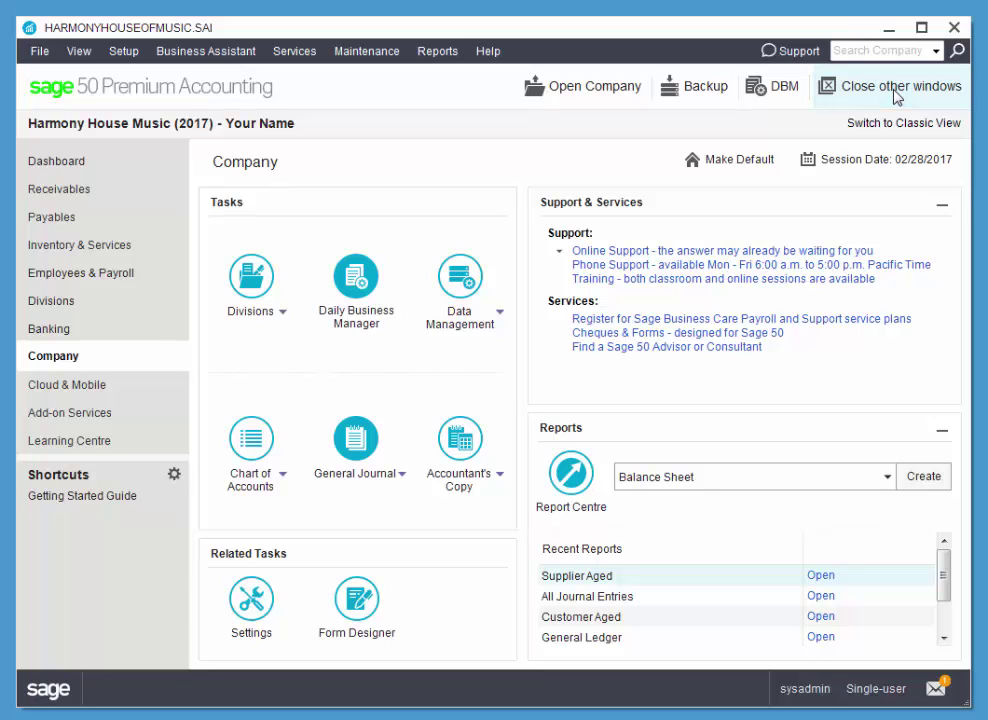
click(124, 52)
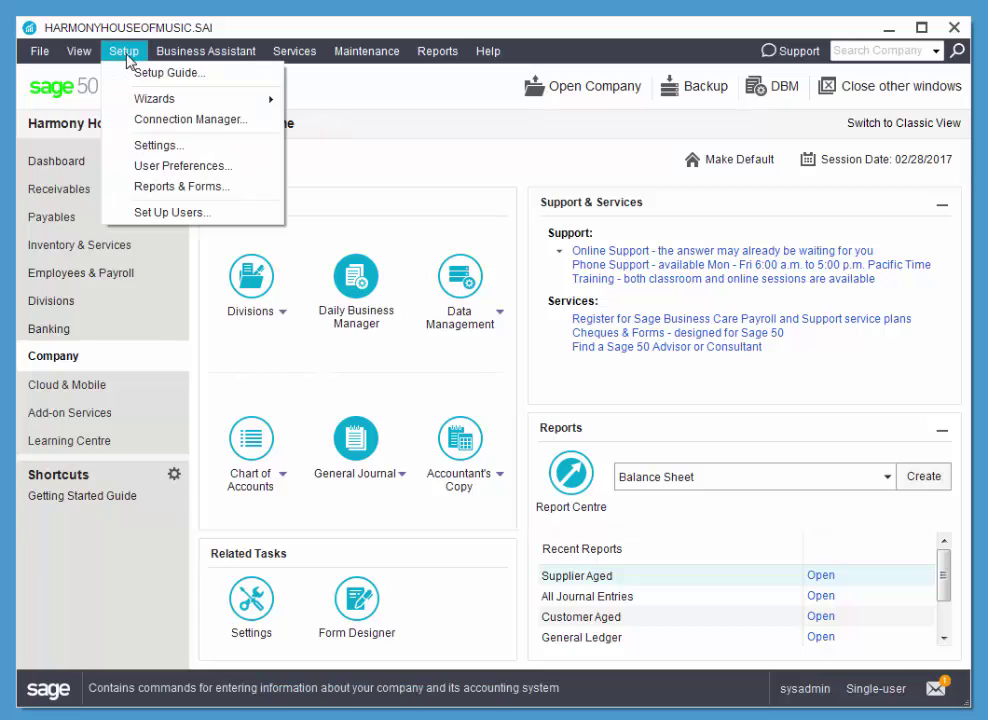
- In Company Information settings, replace the 'Your Name' placeholder with the user's own name
click(165, 157)
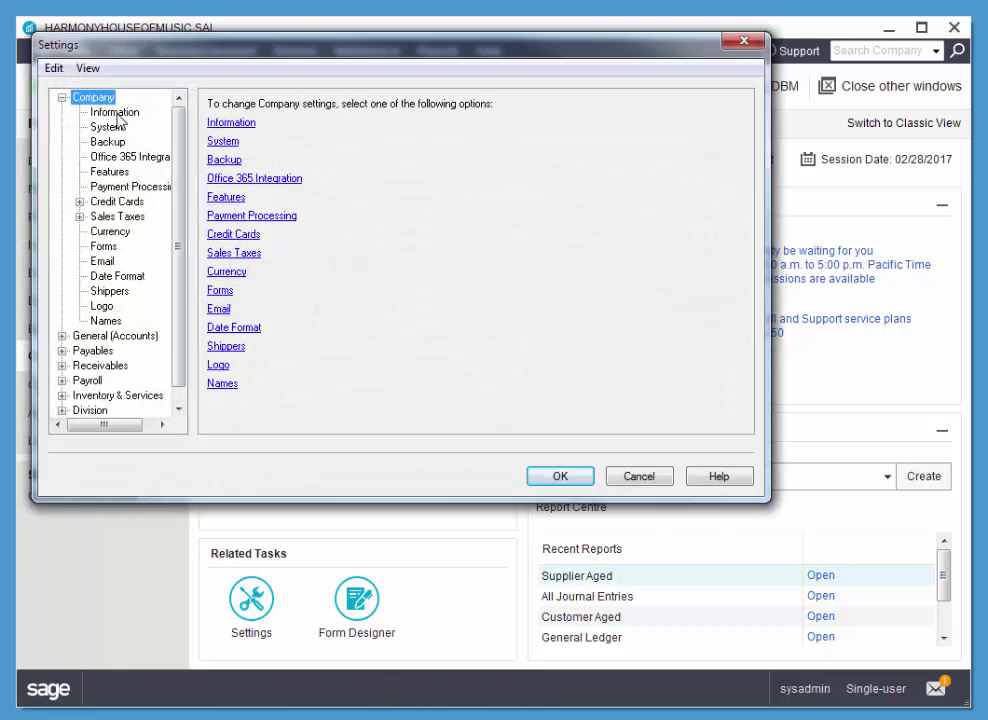
click(115, 114)
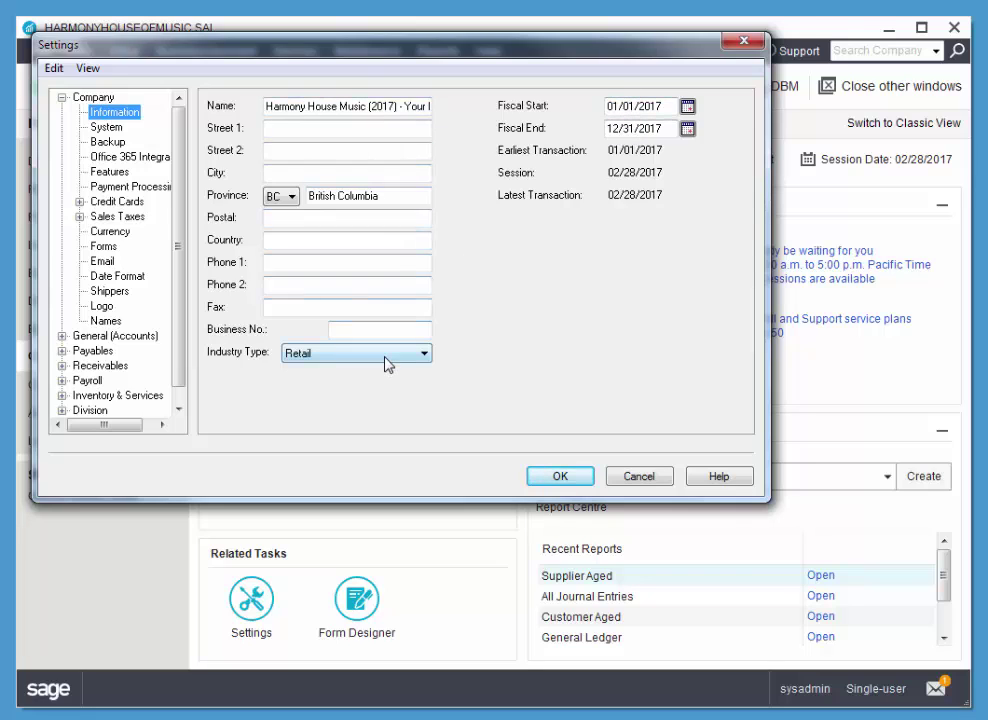
click(294, 357)
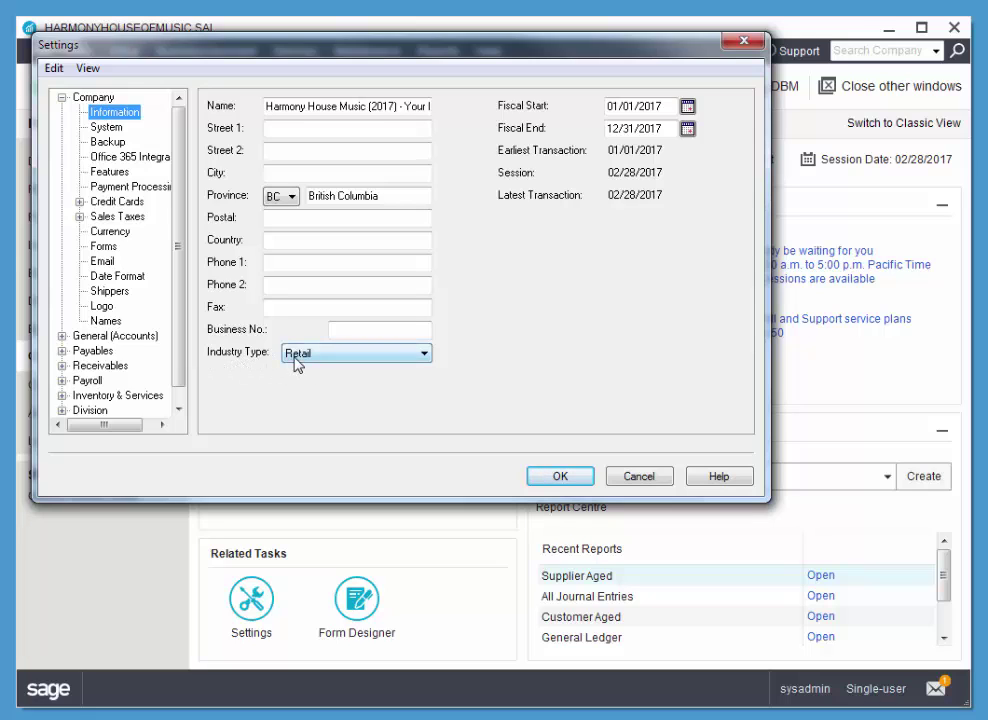
click(422, 105)
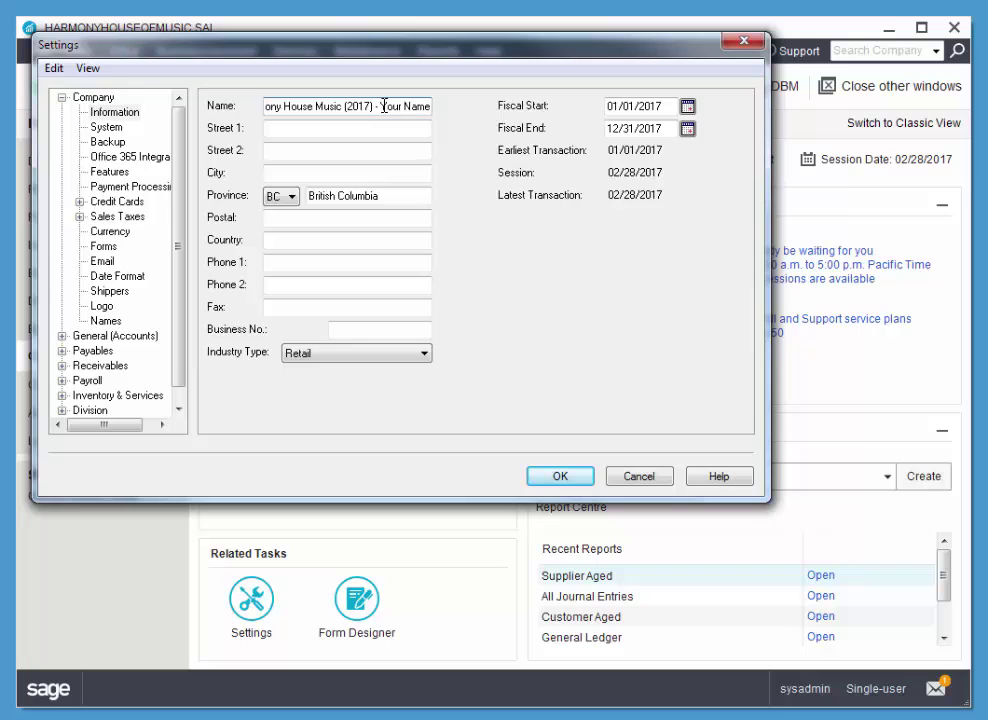
drag(381, 106, 466, 102)
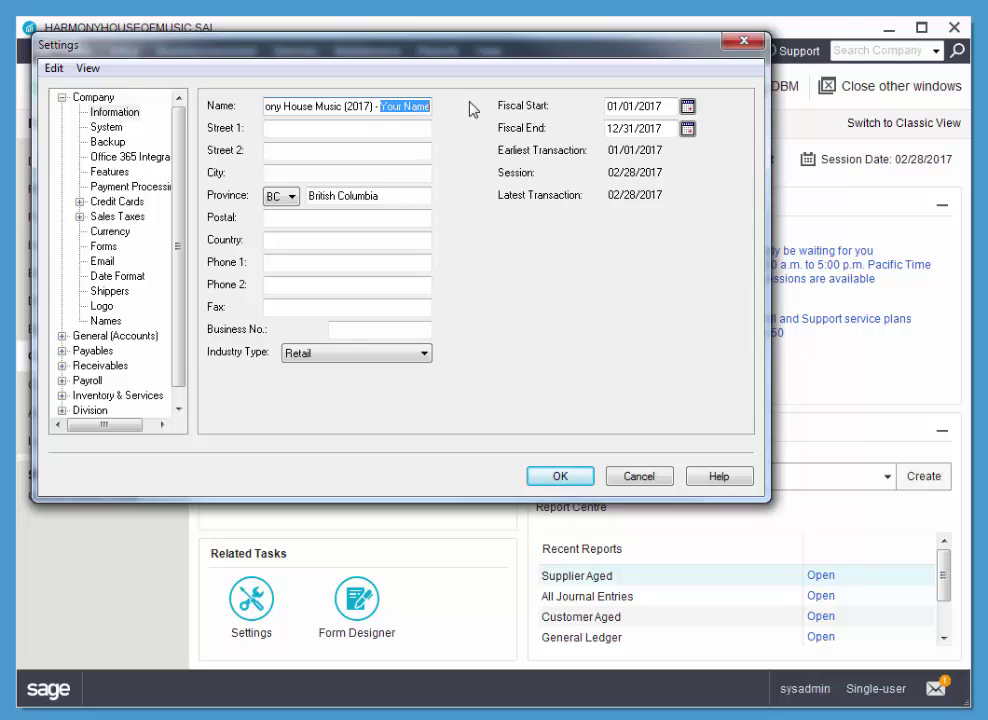
text(Marcu)
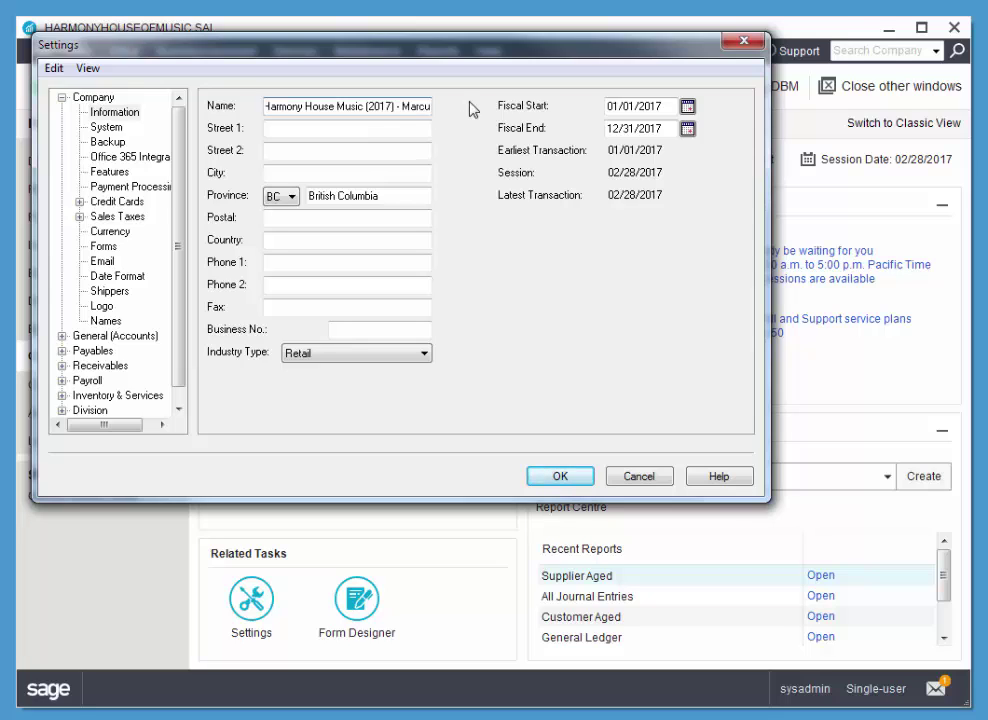
text(s)
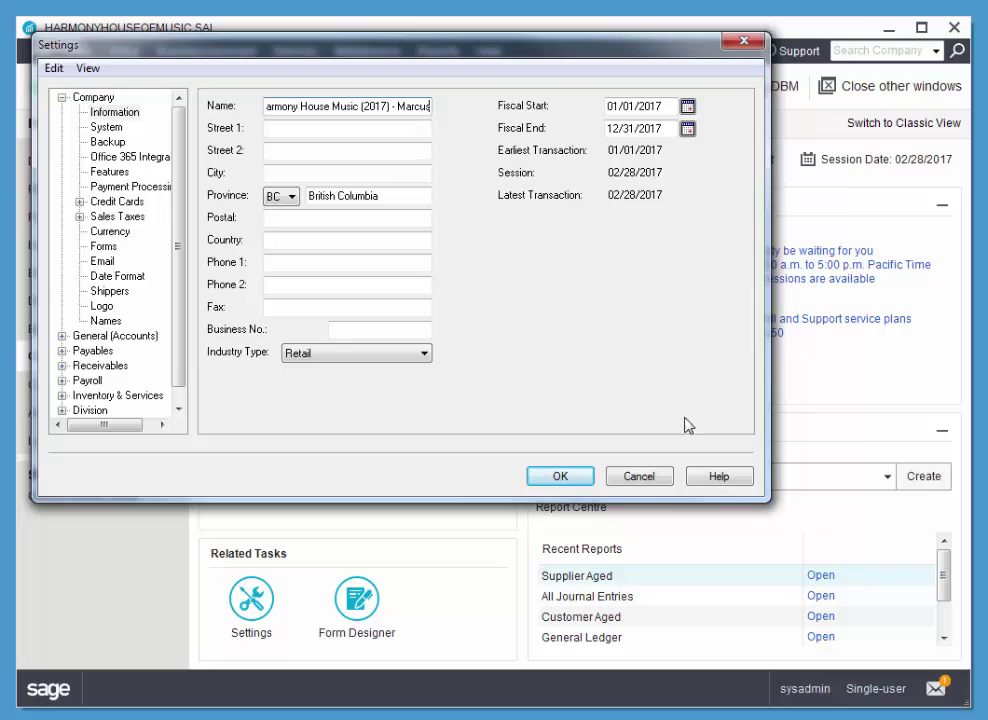
click(576, 481)
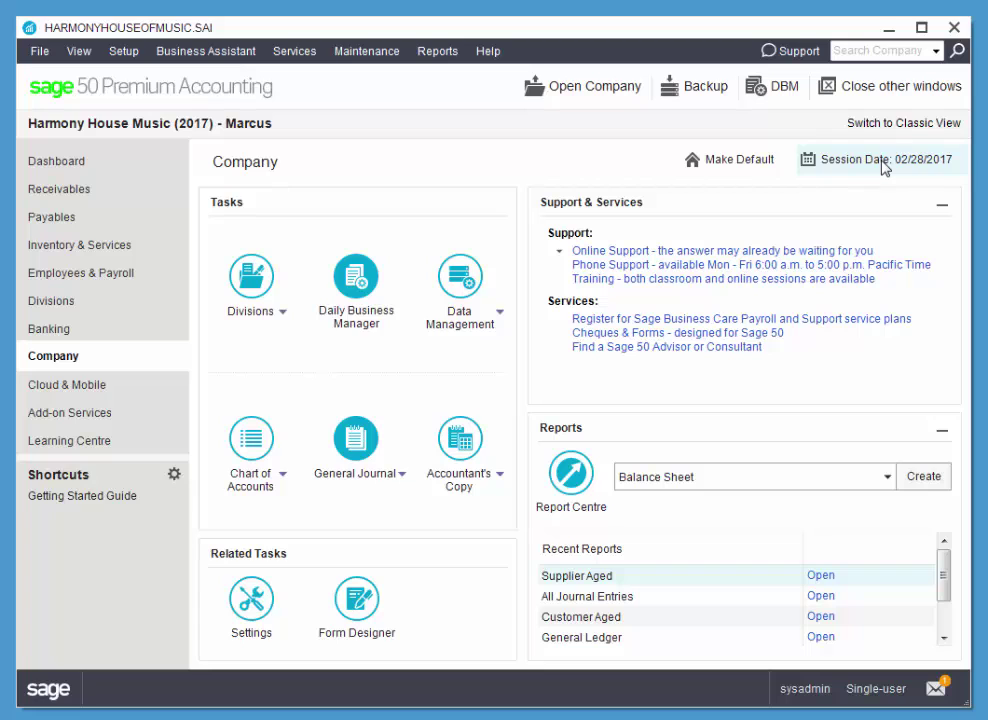
- Change the session date to 03/11/2017 and accept the over-a-week warning
click(883, 168)
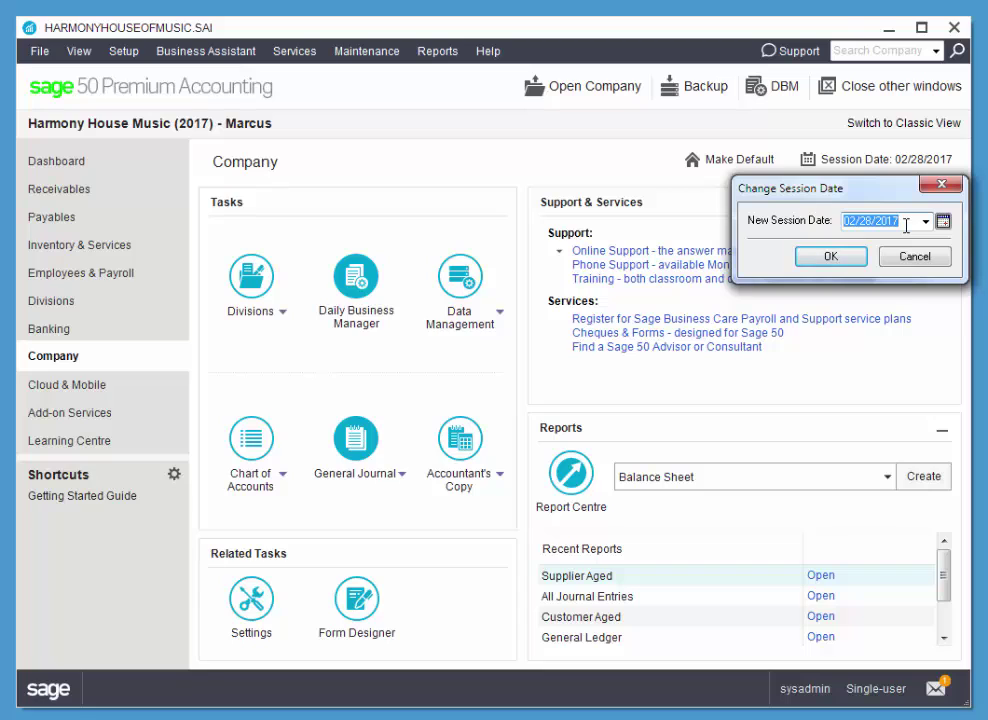
text(mar 11)
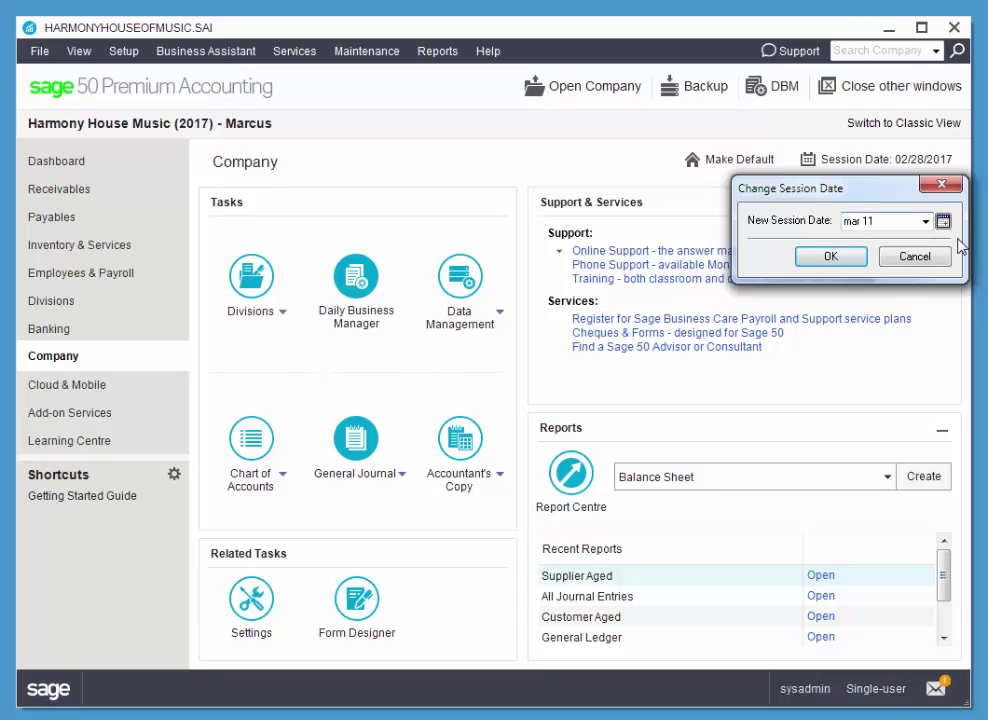
click(943, 222)
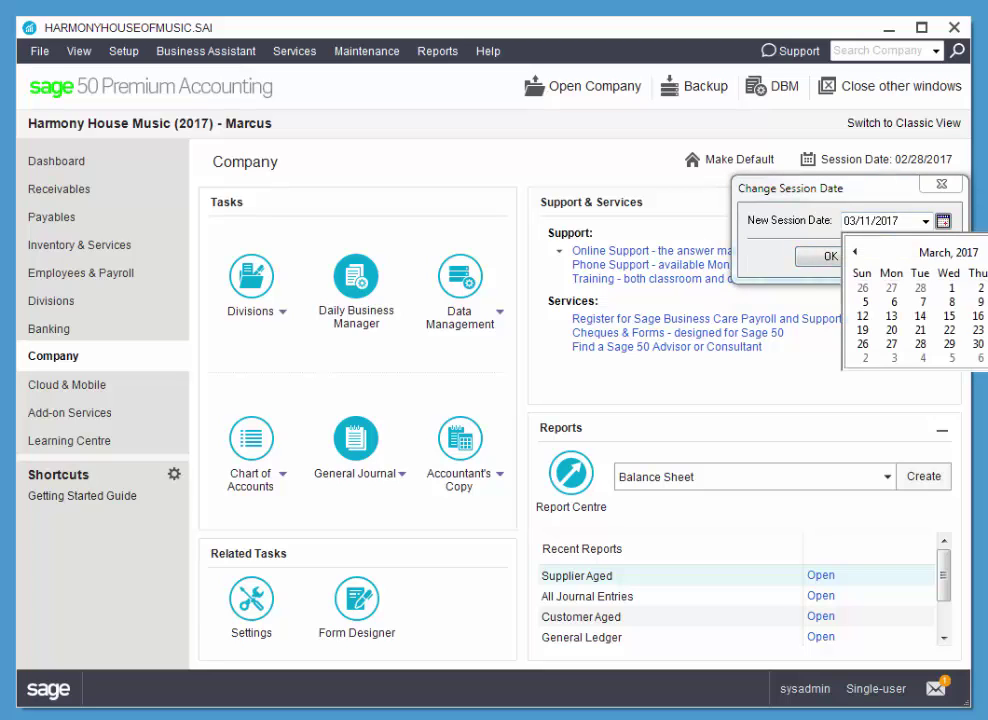
click(828, 257)
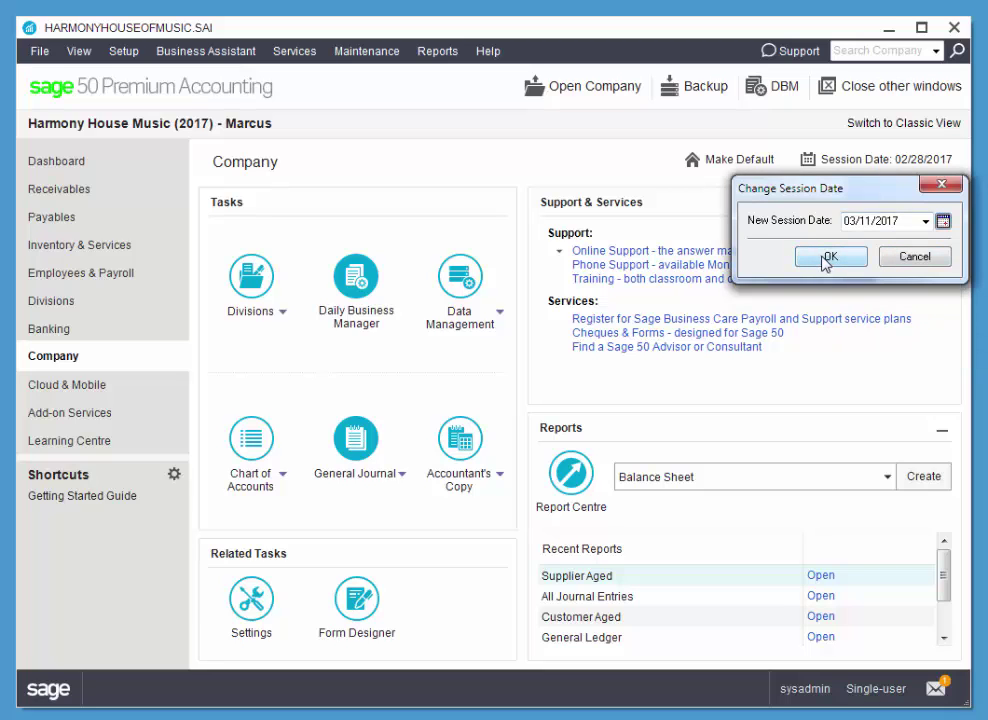
click(828, 257)
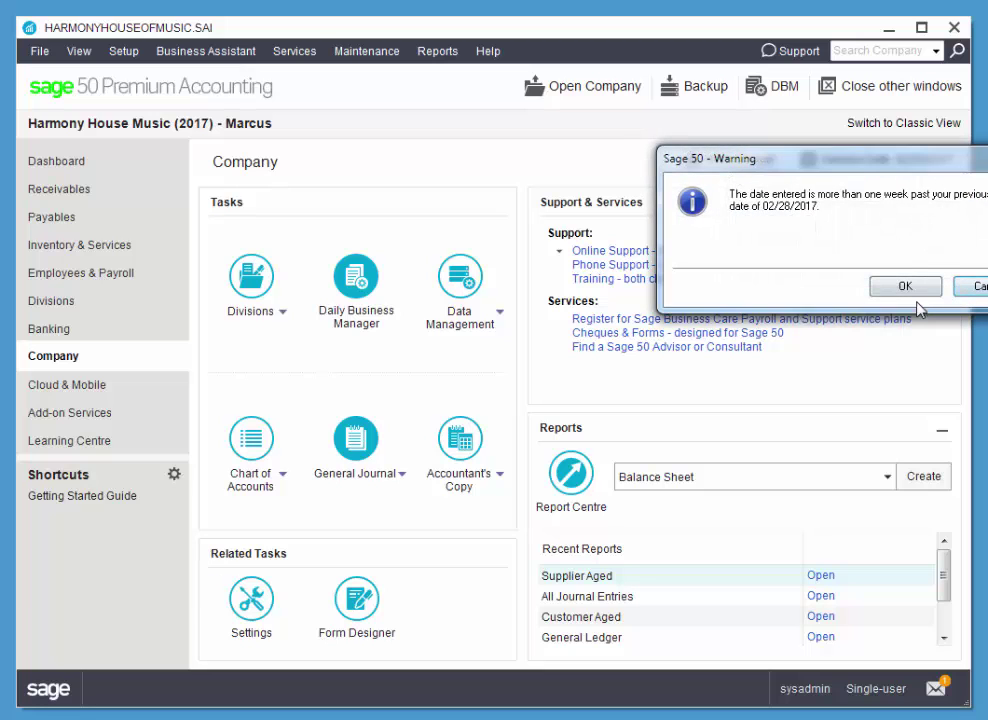
drag(856, 163, 733, 168)
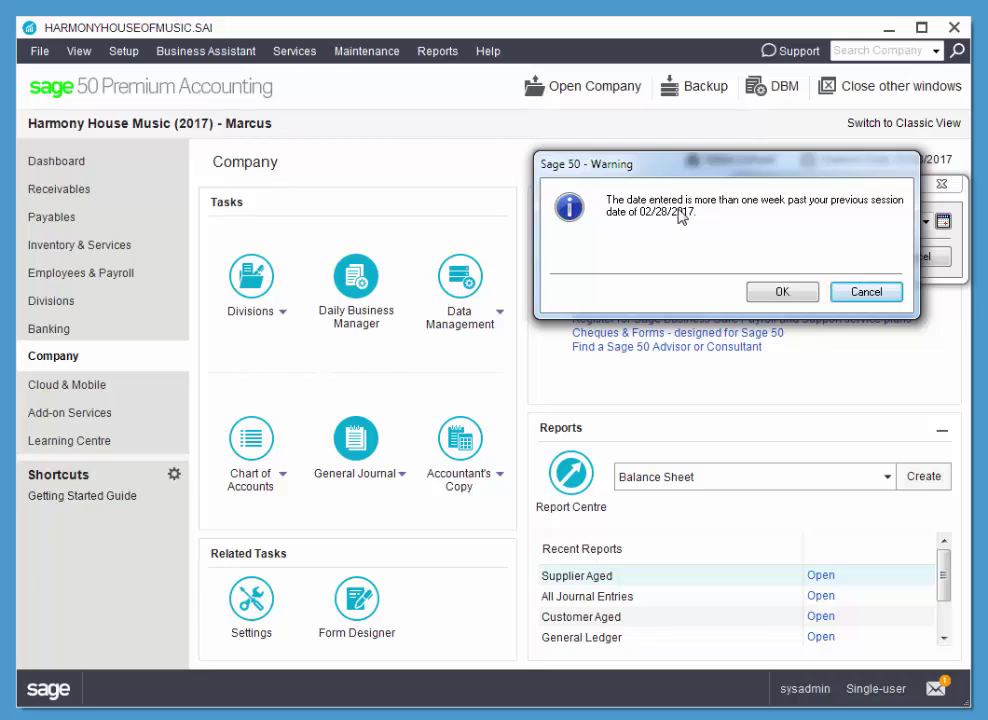
click(783, 292)
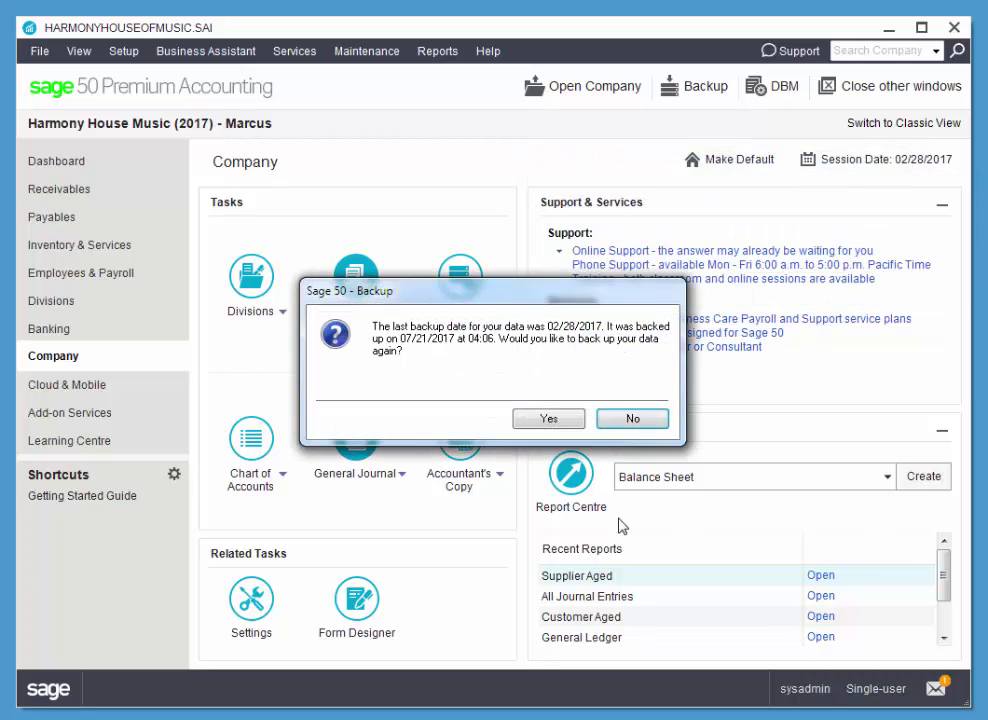
- Decline the data backup to move to 03/11/2017, and close the Checklists and Daily Business Manager windows
drag(537, 298, 542, 267)
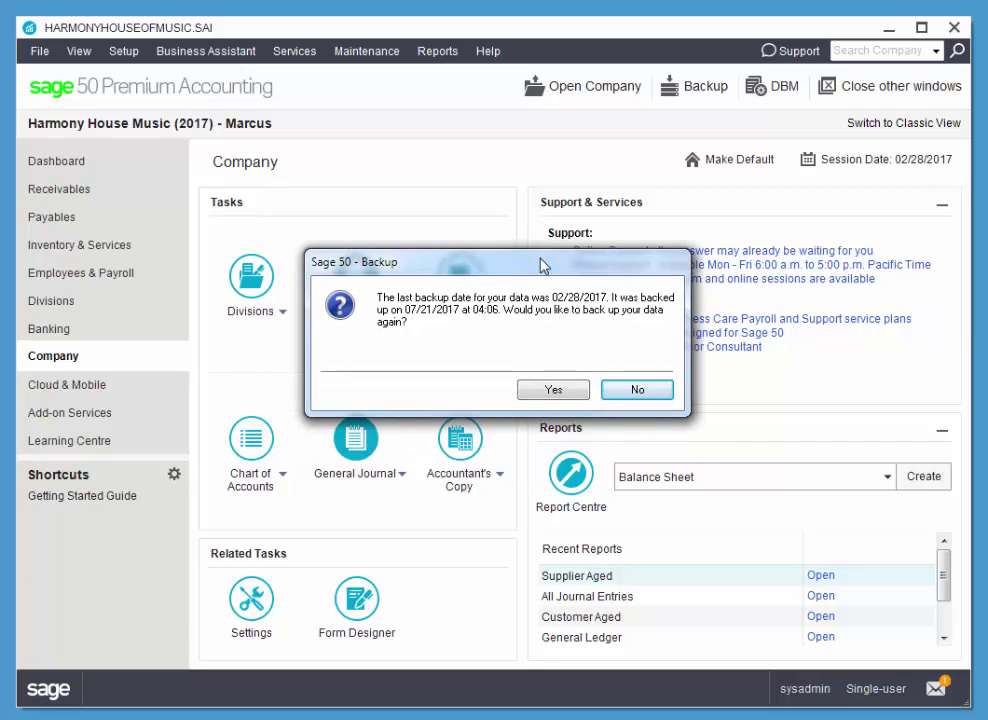
click(637, 388)
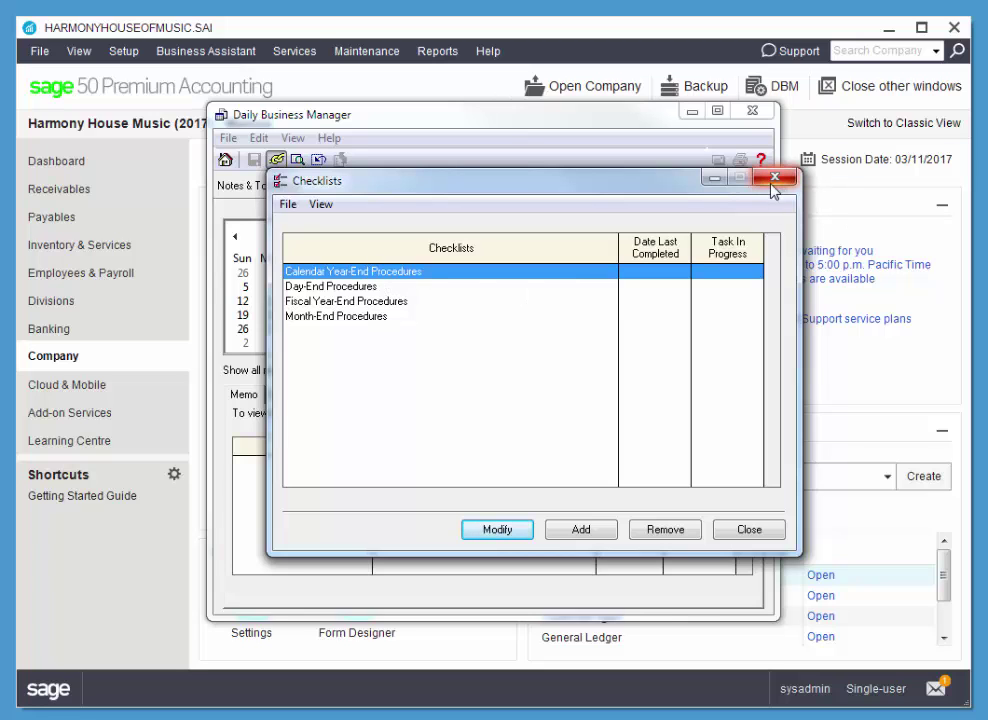
click(774, 178)
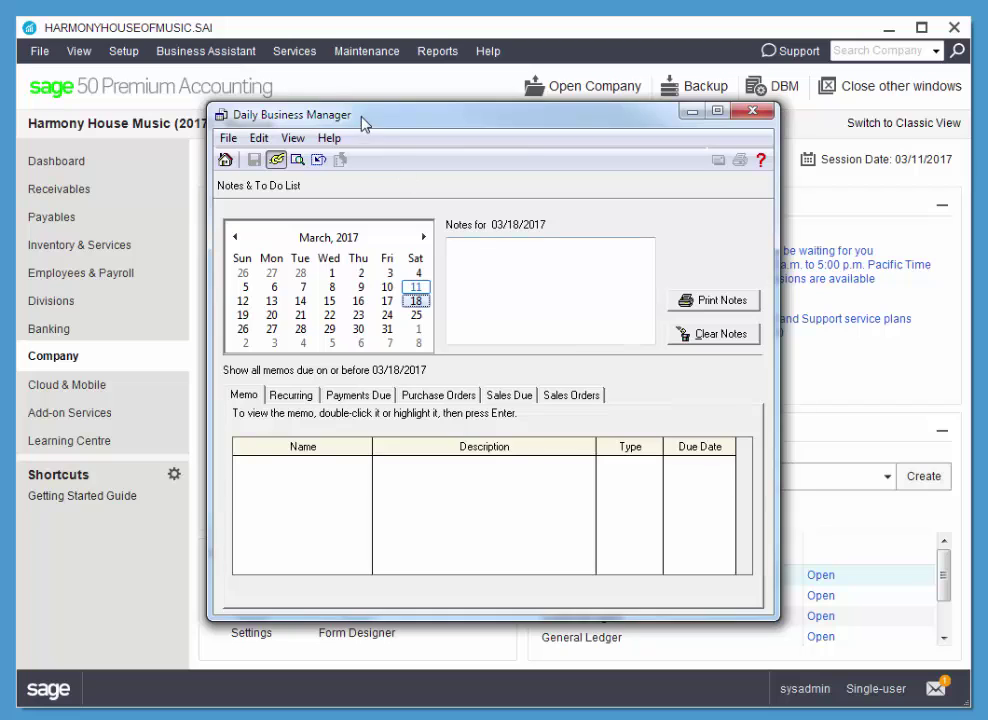
drag(363, 122, 367, 126)
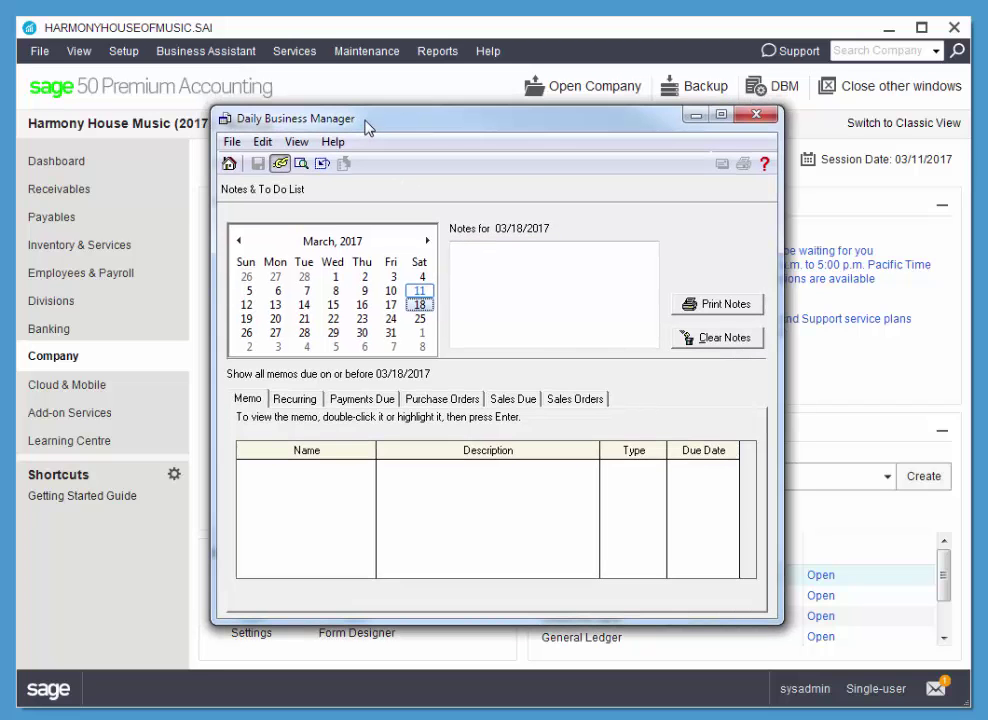
click(757, 118)
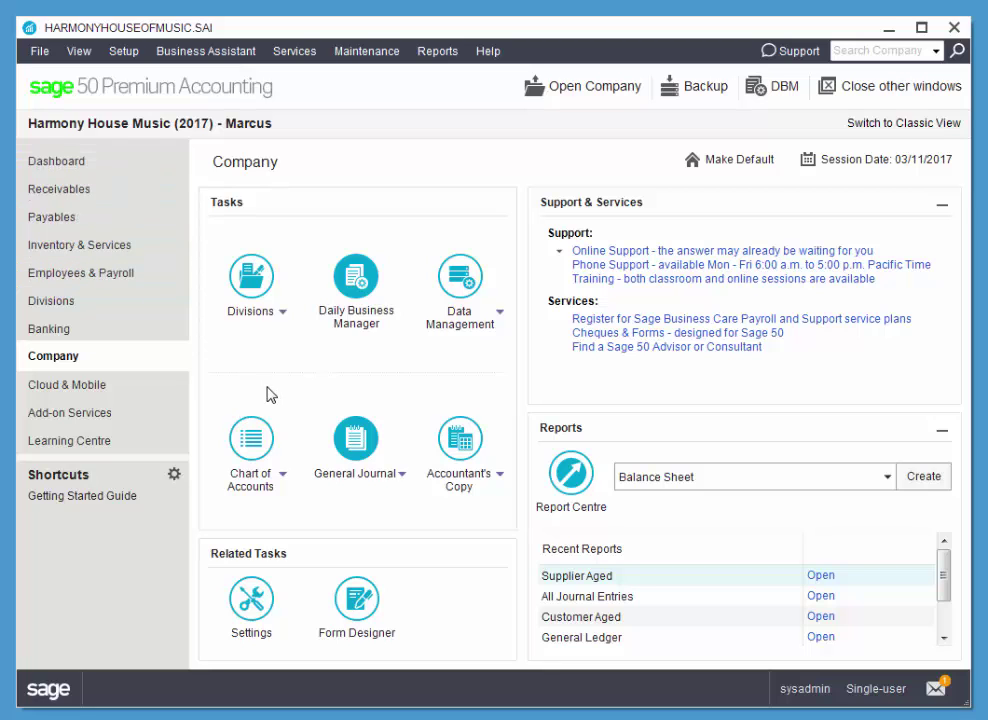
- Switch the User Preferences terminology to non-accounting terms
click(124, 51)
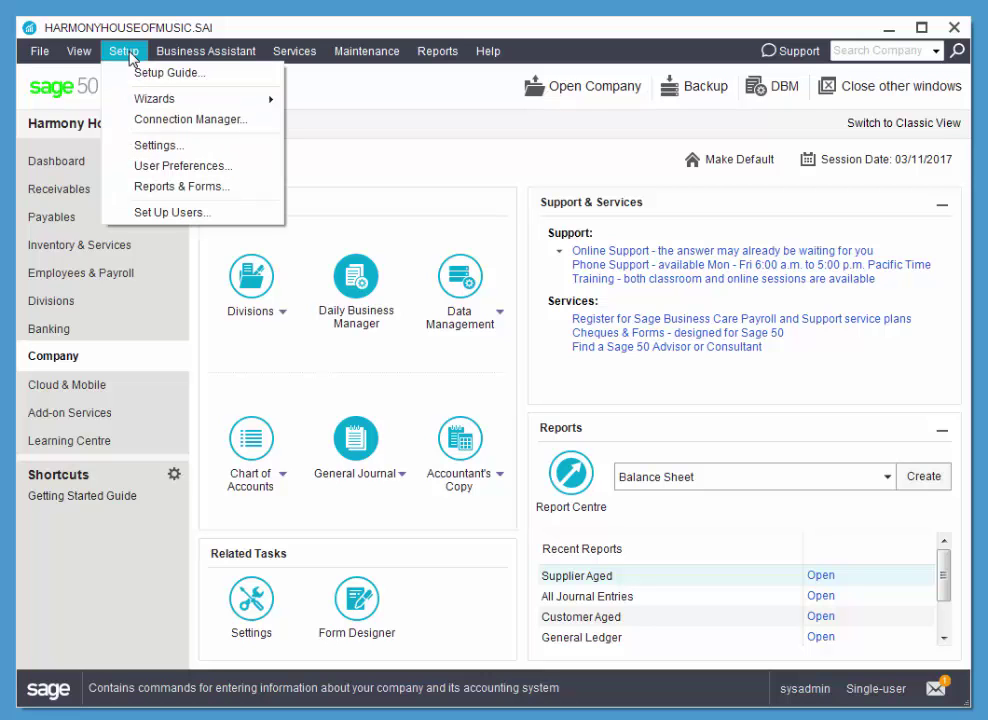
click(178, 167)
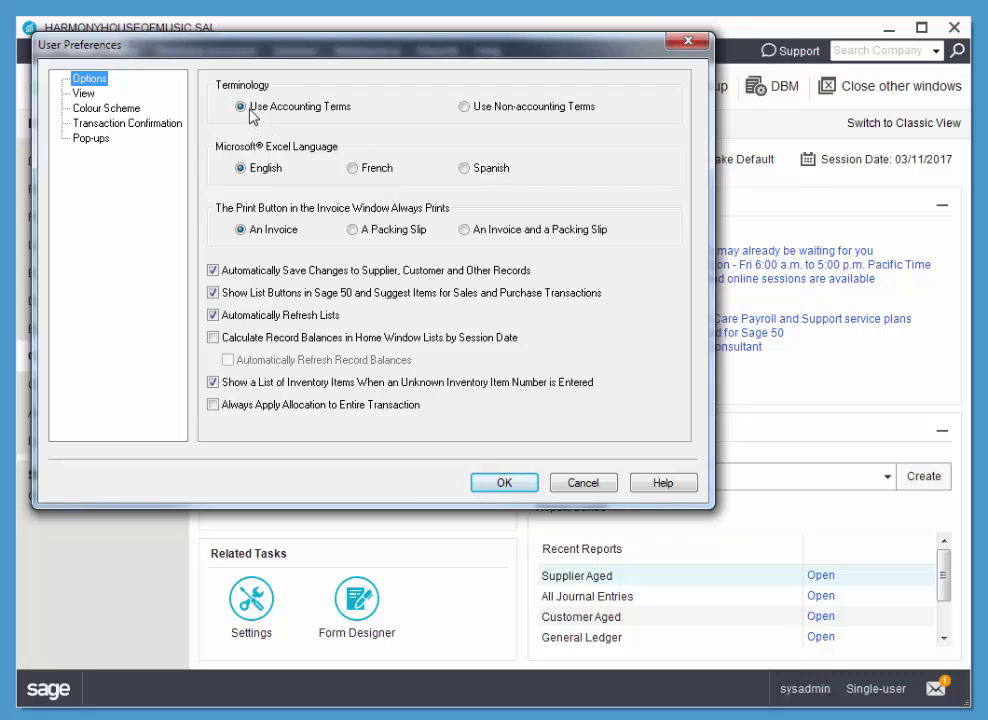
click(465, 107)
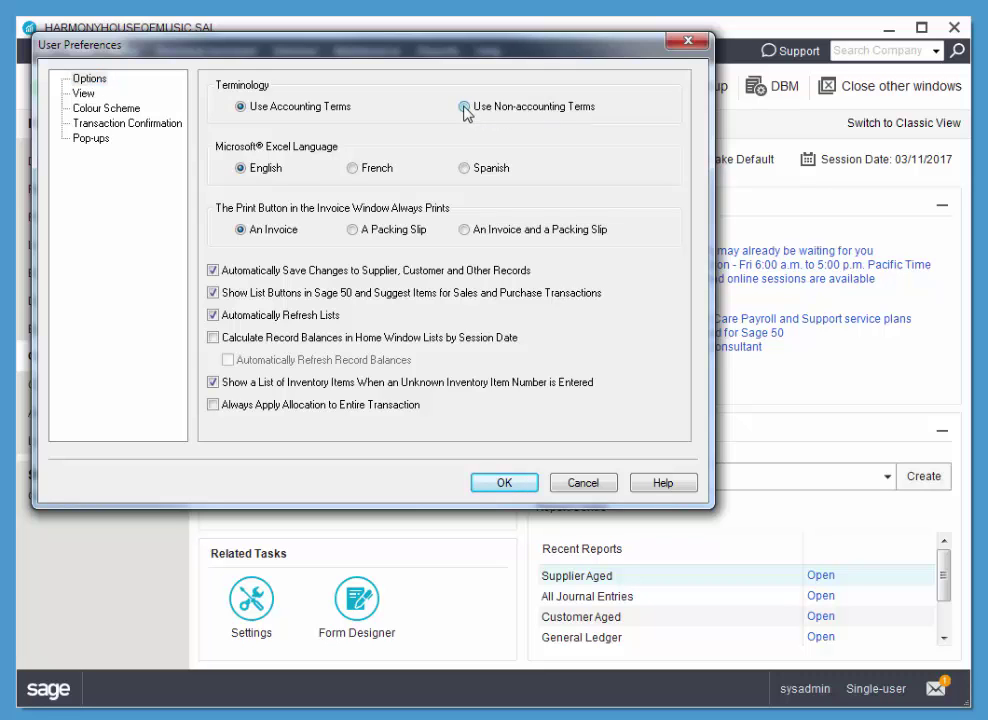
click(505, 483)
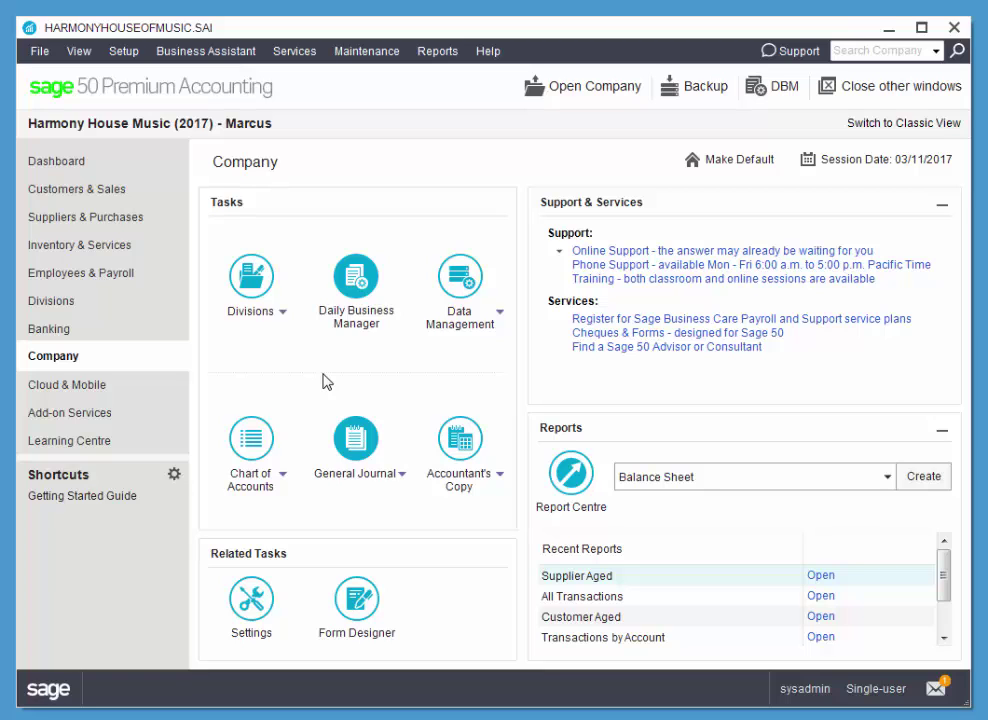
- Change User Preferences back to Use Accounting Terms so modules read Receivables and Payables
click(124, 51)
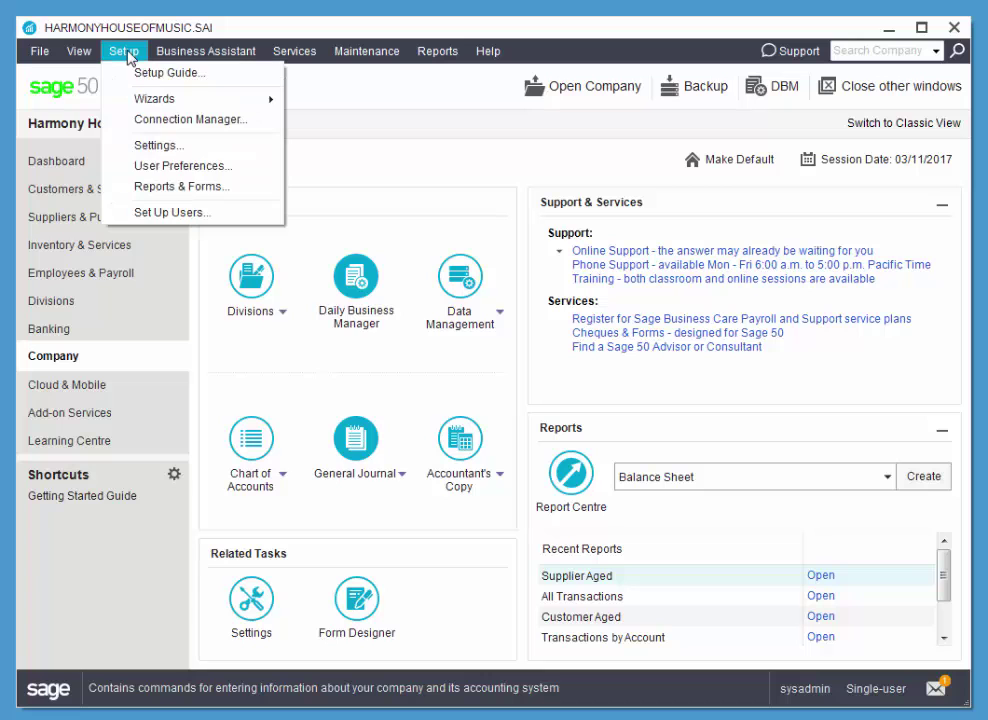
click(181, 167)
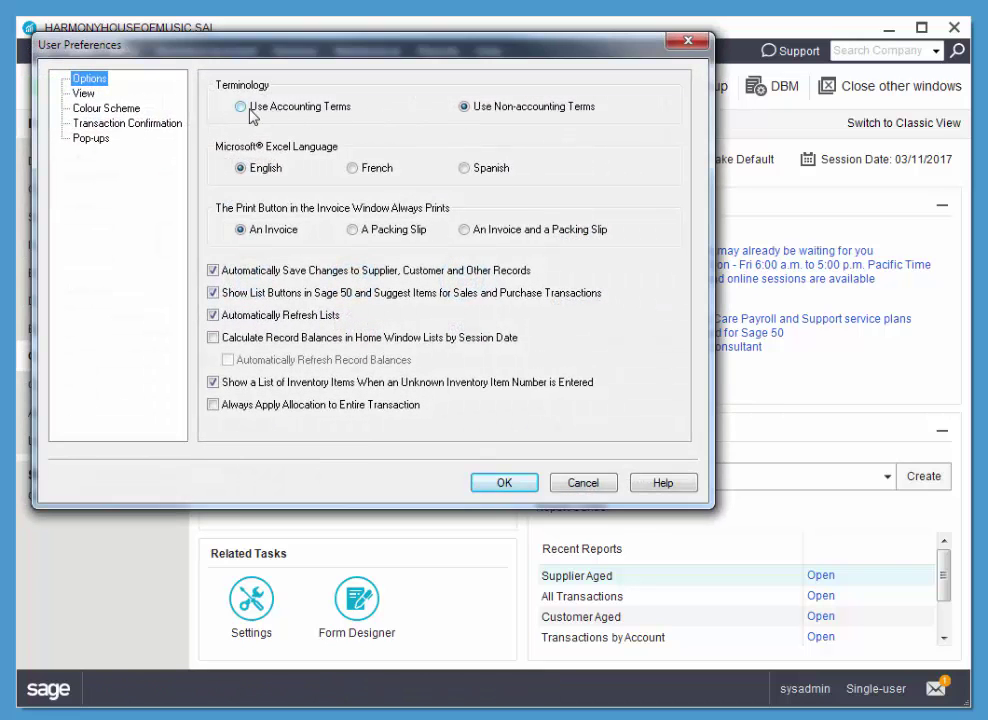
drag(247, 58, 317, 112)
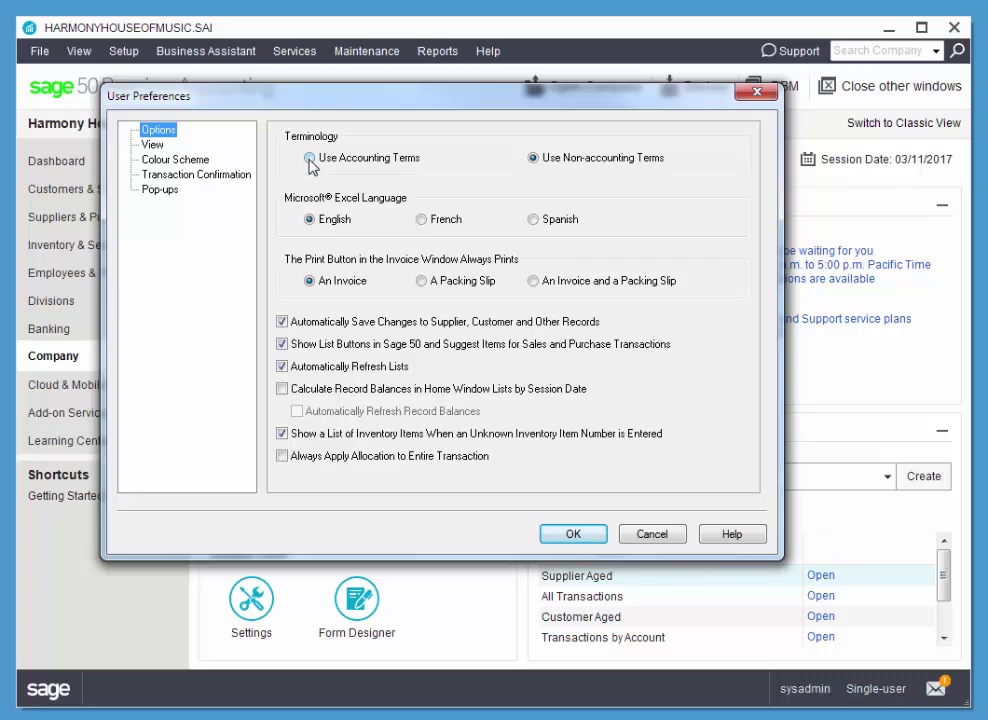
click(310, 160)
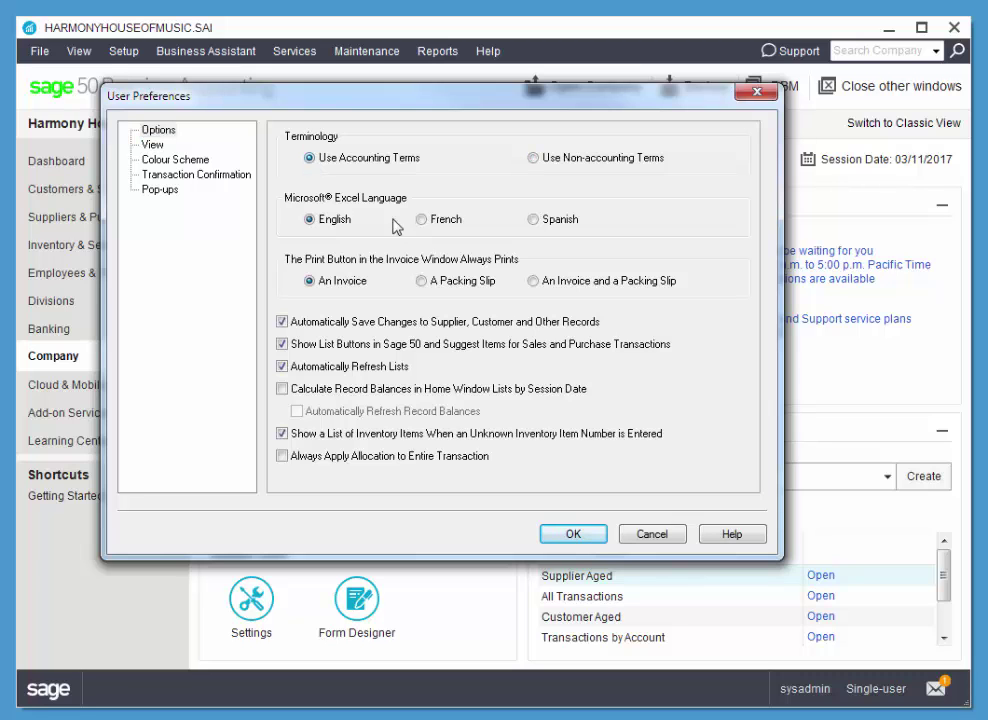
click(573, 534)
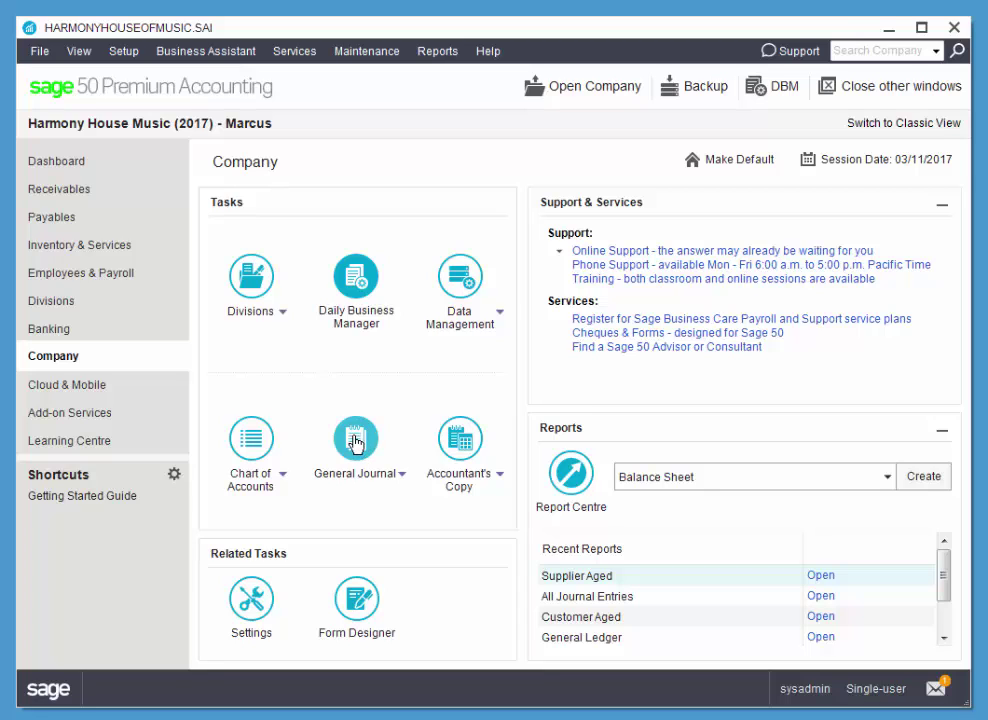
- Create a new General Journal entry from the General Journal task options
click(355, 443)
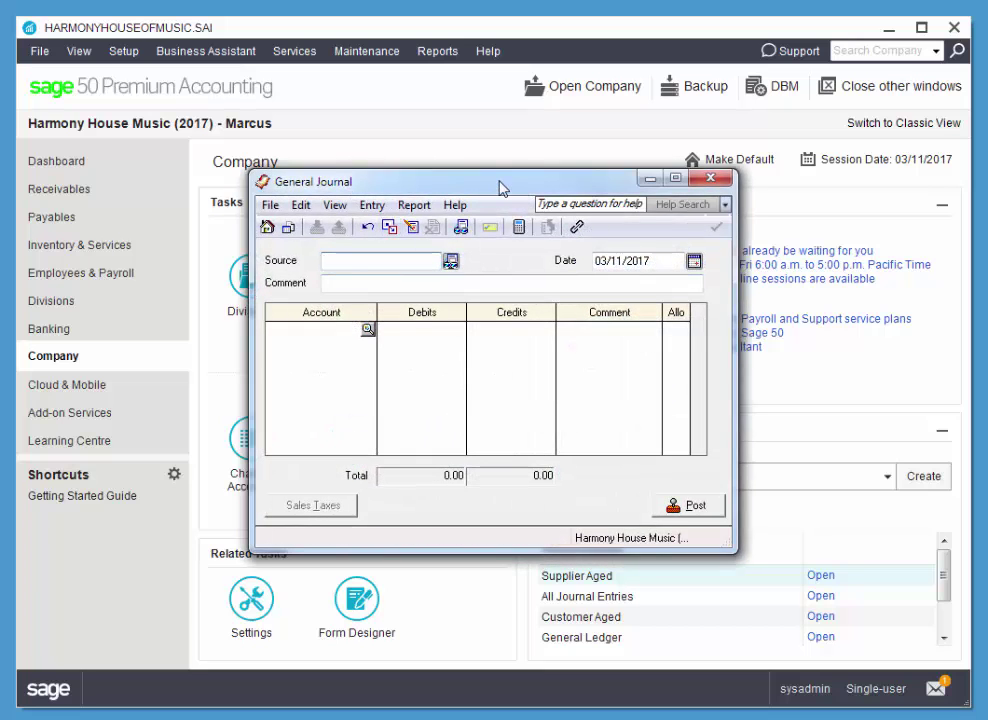
click(710, 178)
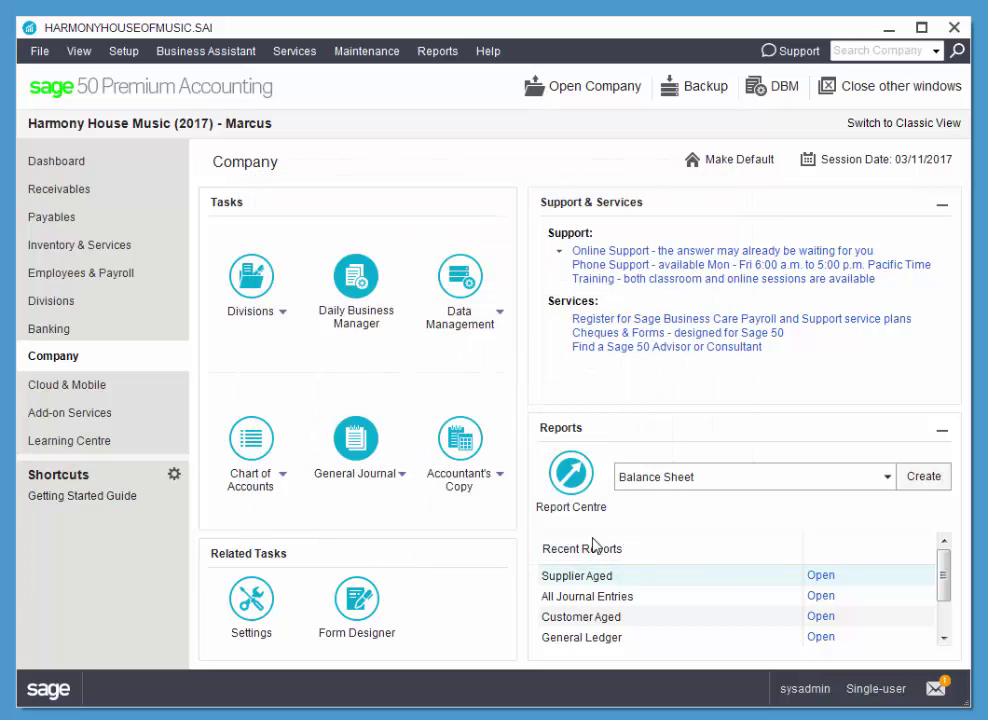
click(404, 478)
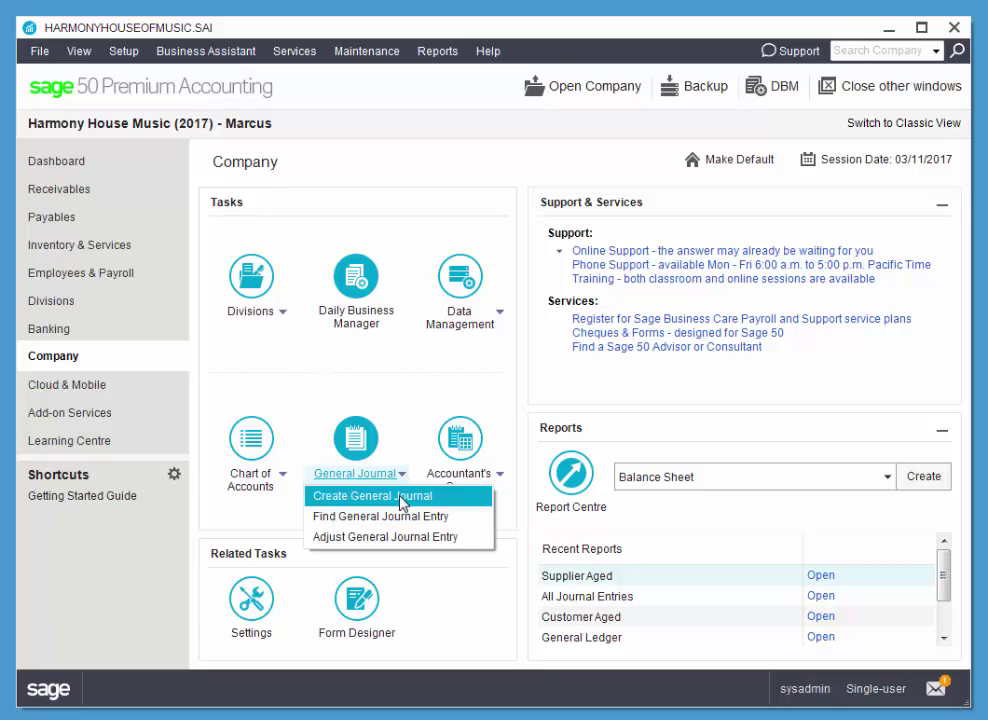
click(401, 500)
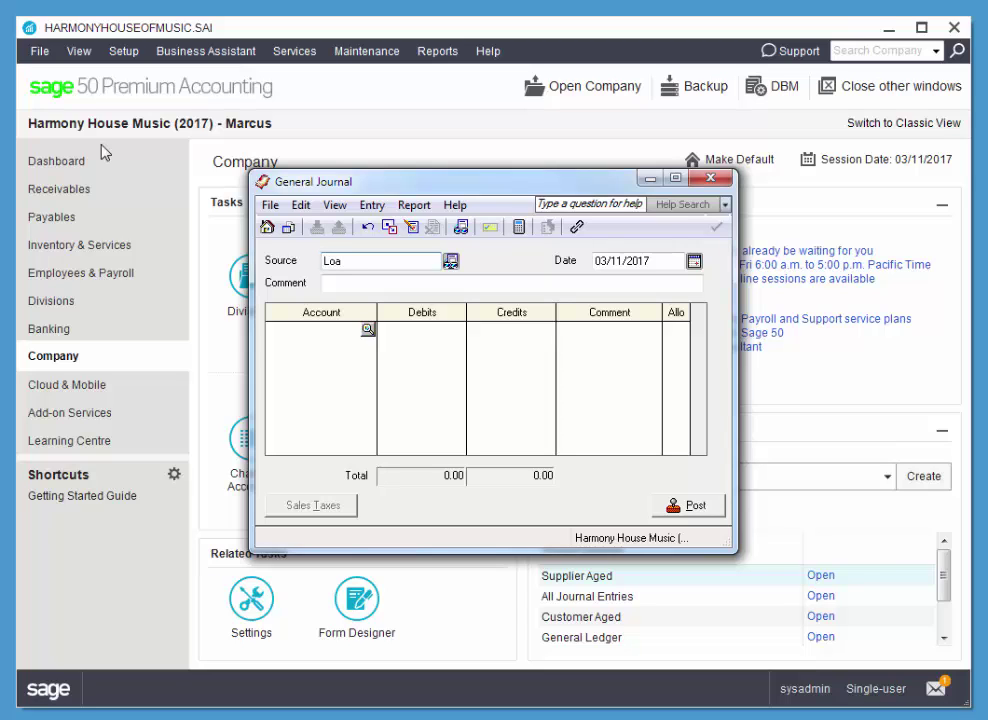
- Enter source Loan Pay't and pick 03/03/2017 as the entry date
text(Loan Pay't)
click(665, 258)
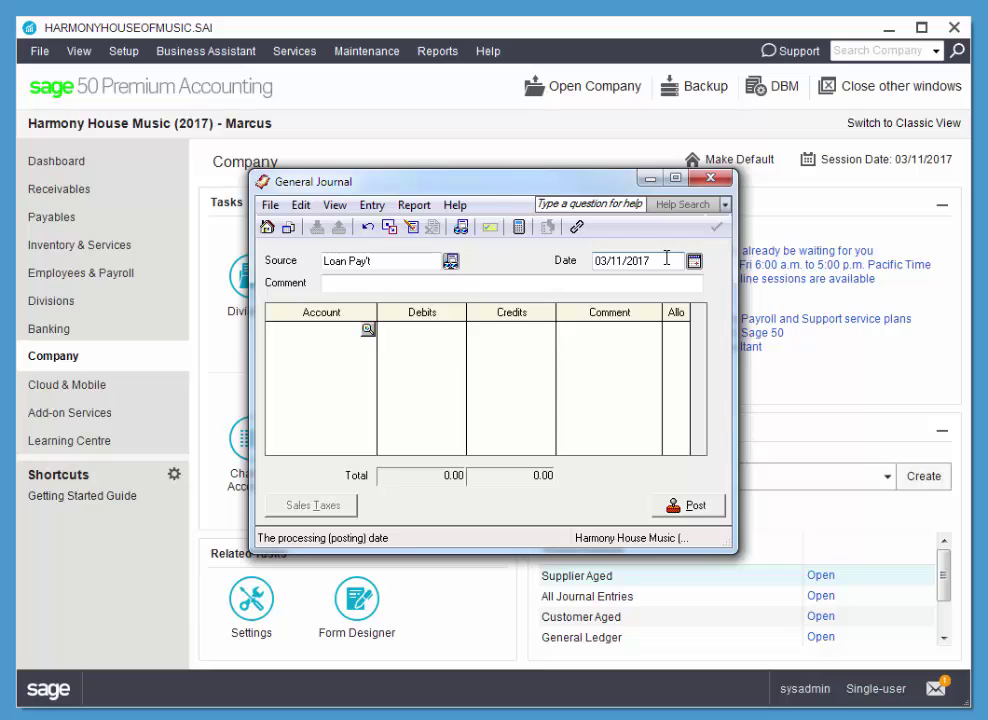
click(693, 261)
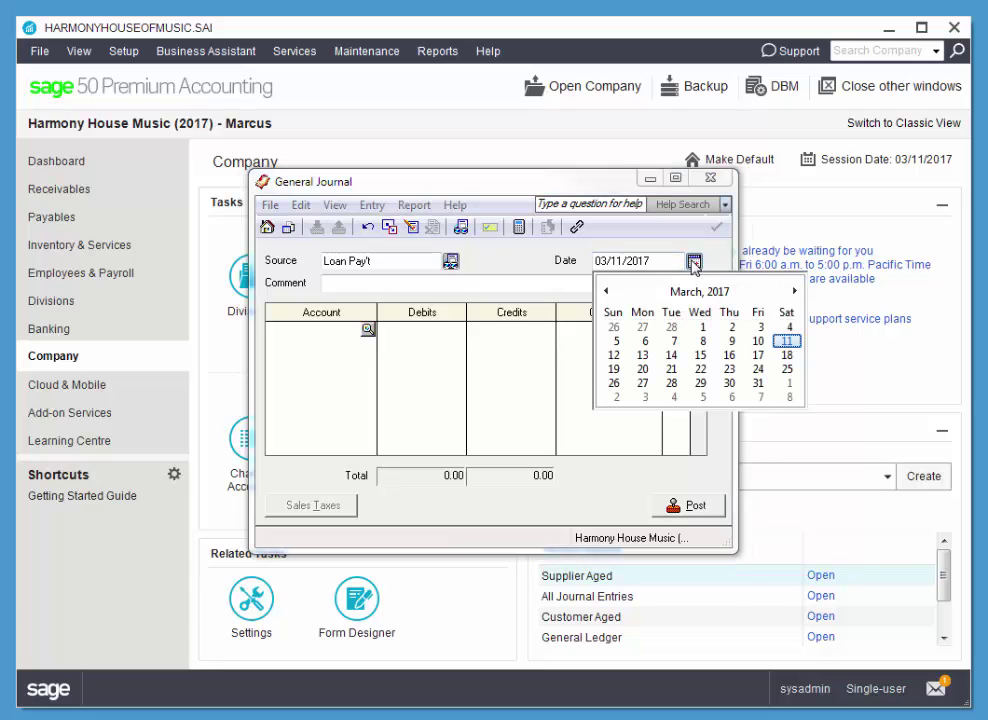
click(758, 328)
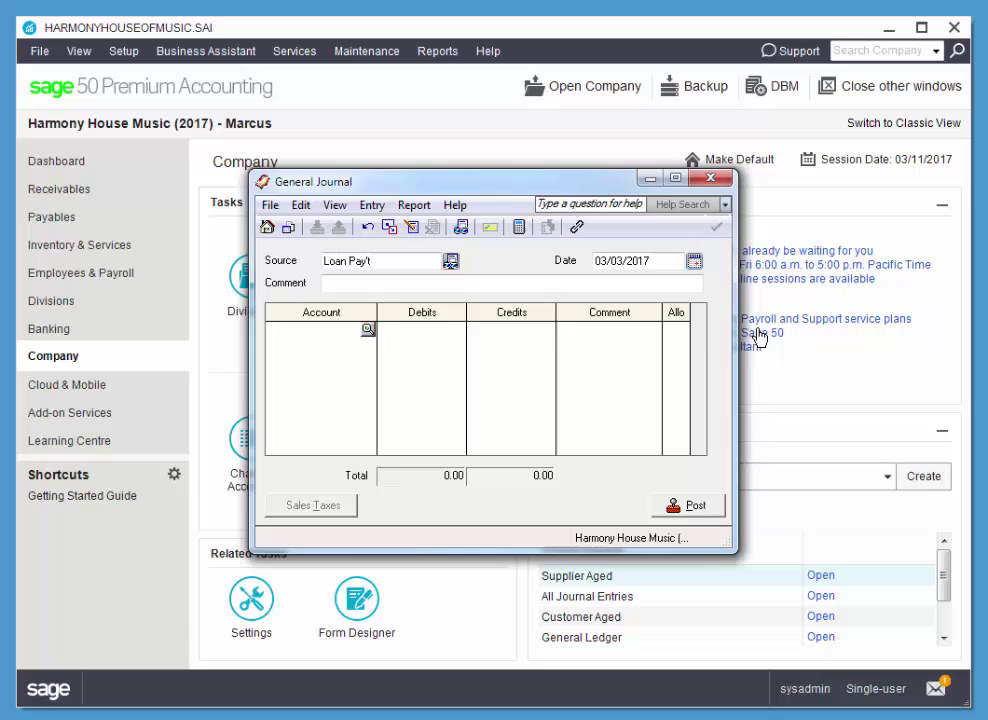
- Put 2120 Bank Loan - Current Portion on the first line with a 280.00 debit
click(367, 330)
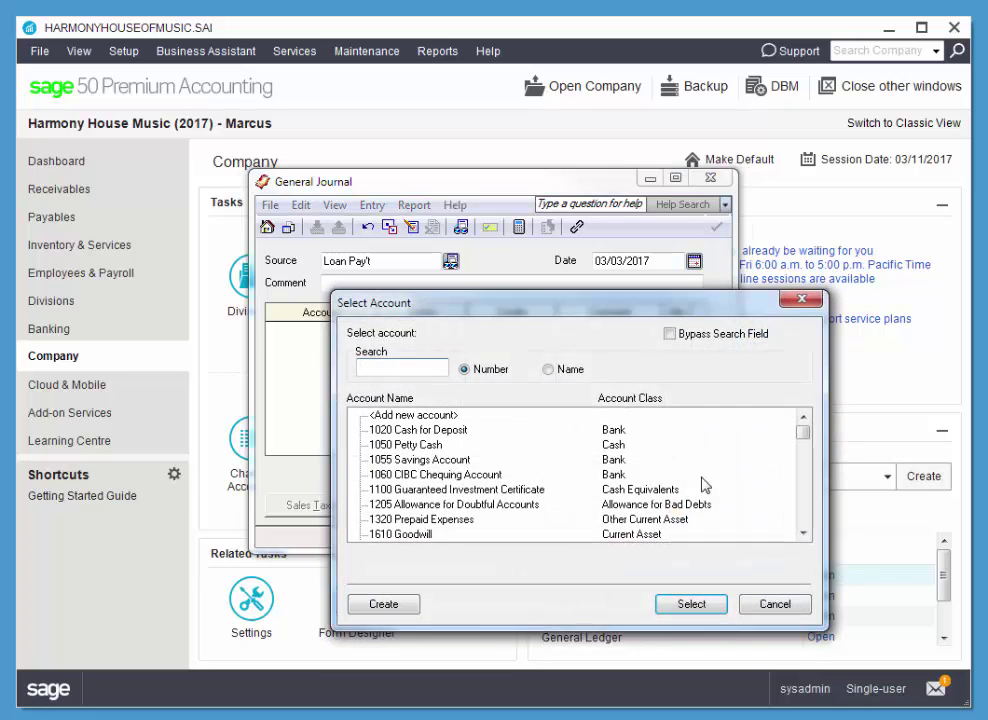
click(811, 302)
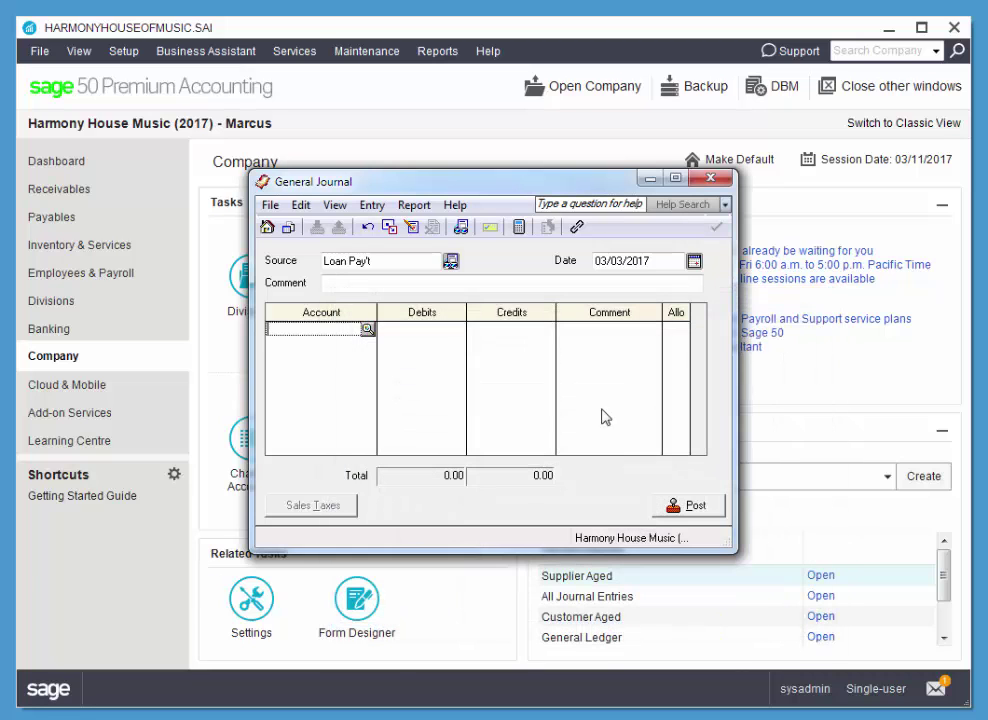
click(367, 330)
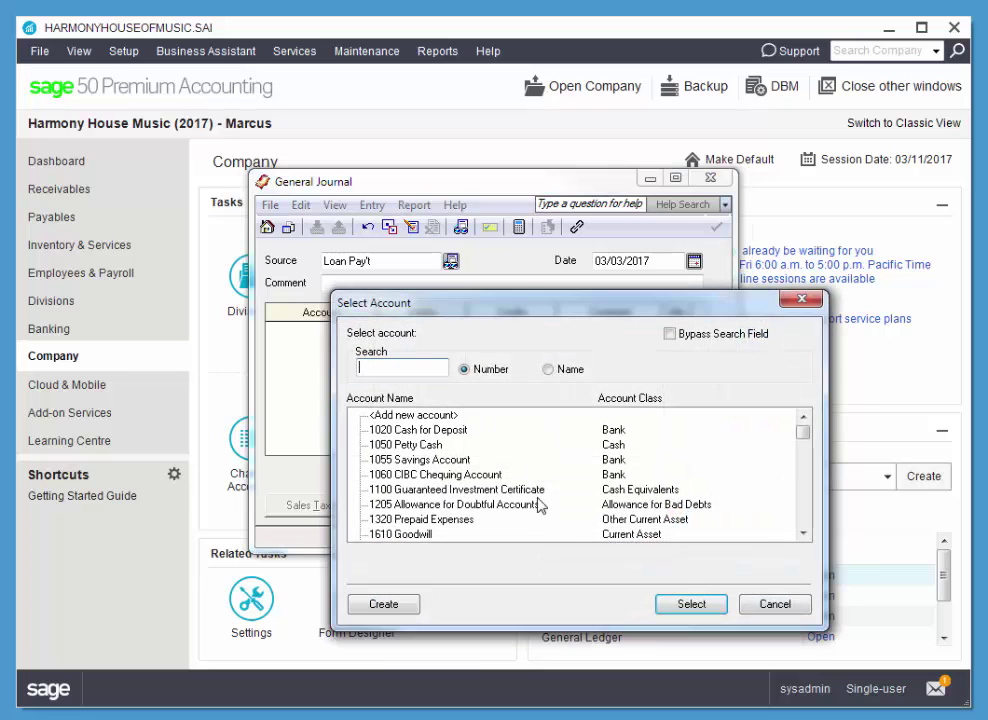
mouse_move(807, 441)
mouse_down()
mouse_move(805, 506)
mouse_move(803, 454)
mouse_up()
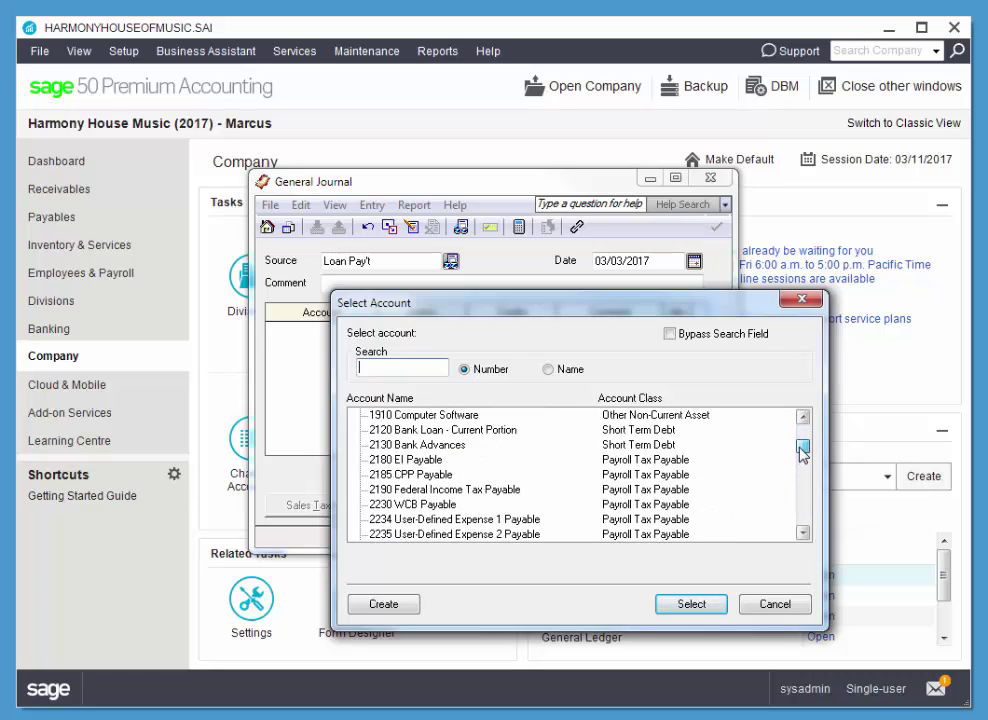
click(393, 431)
click(678, 603)
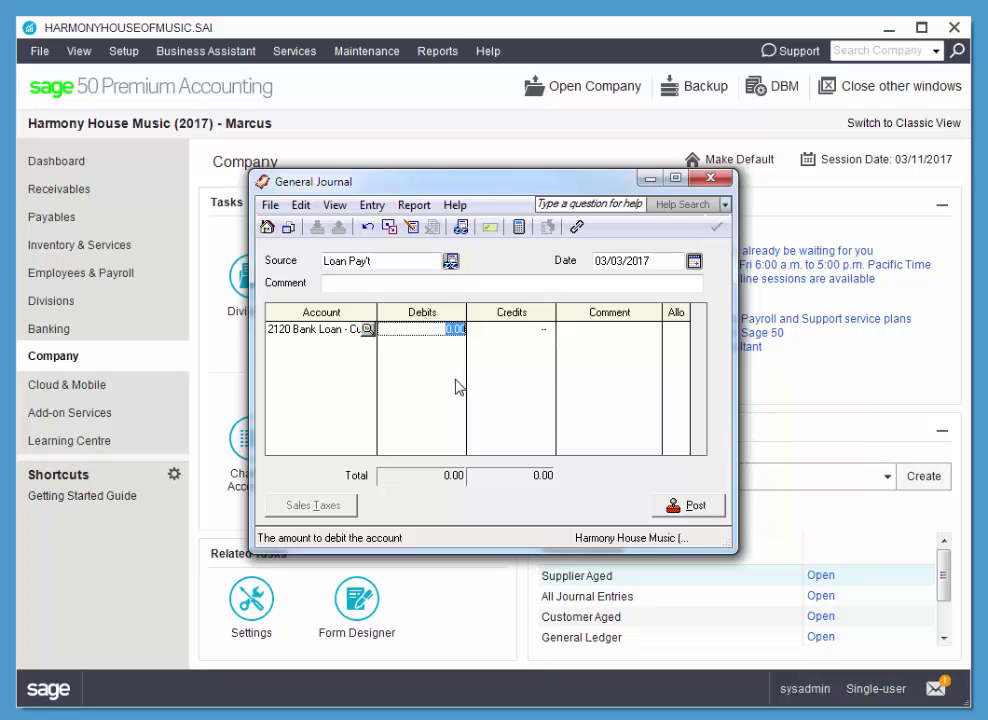
text(3)
text(80)
key(Tab)
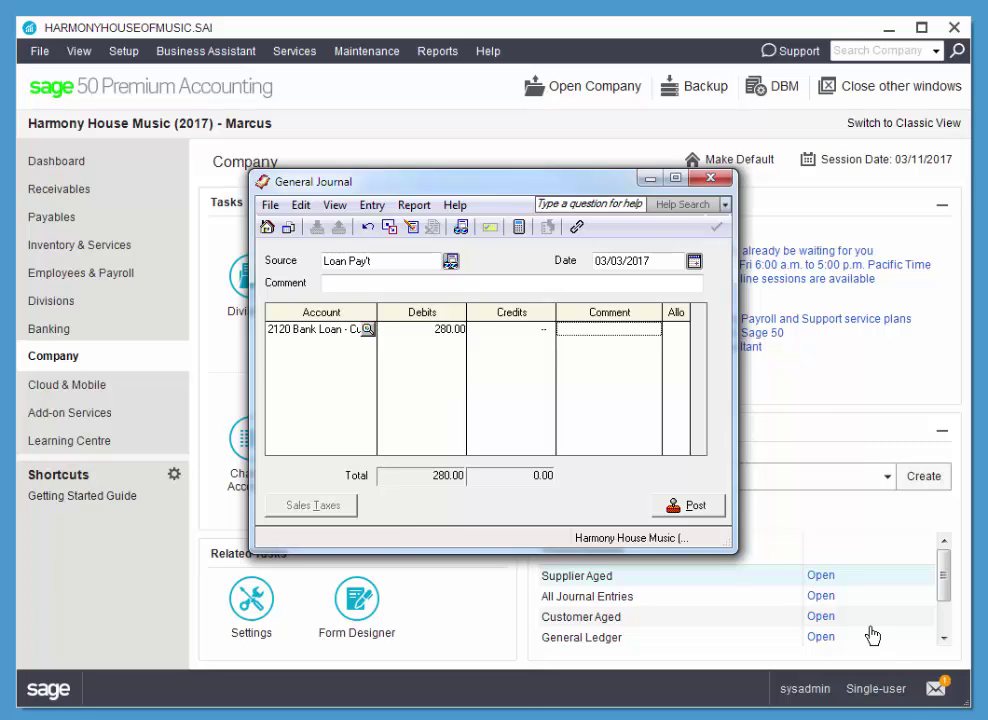
- Add the comment 'Semi-monthly loan payment' and widen the Account column
click(360, 284)
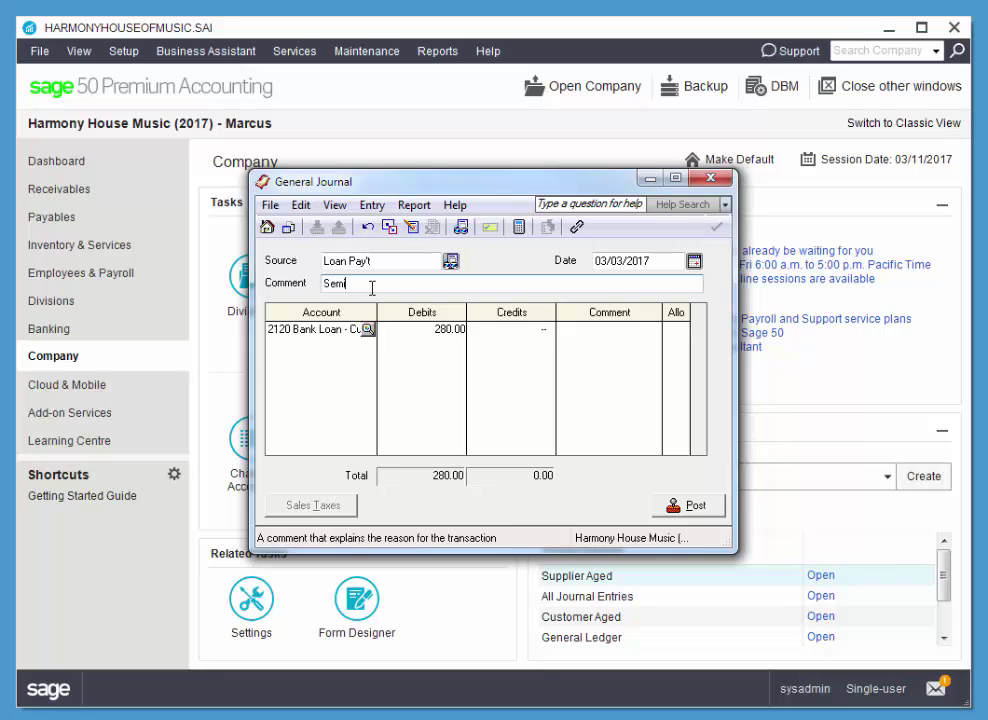
text(Semi-monthly loan payment)
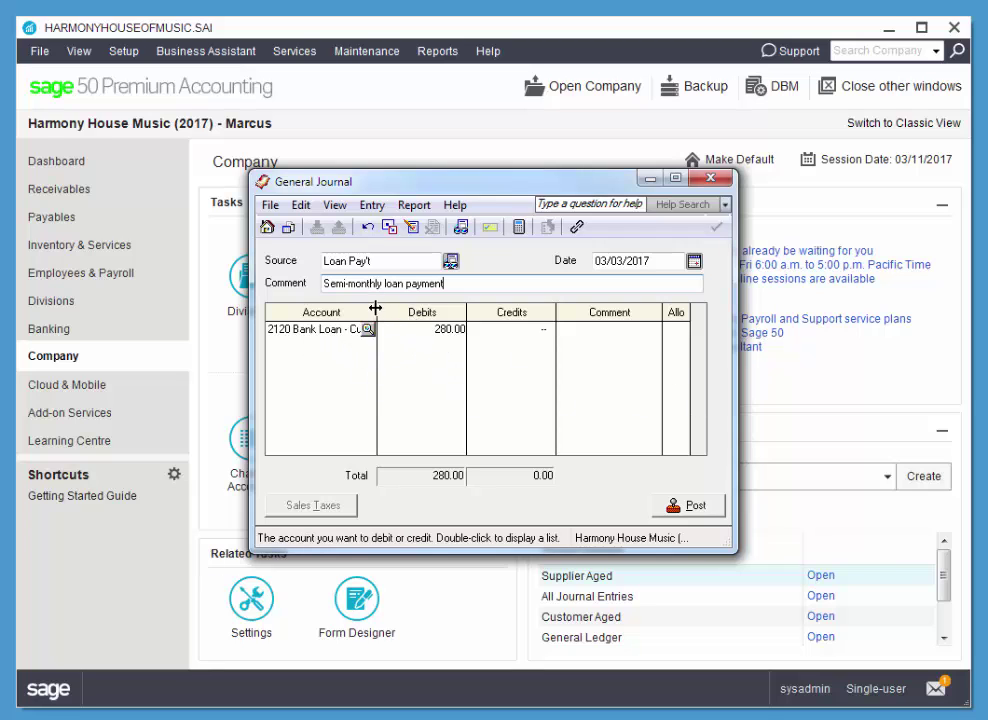
drag(375, 309, 445, 309)
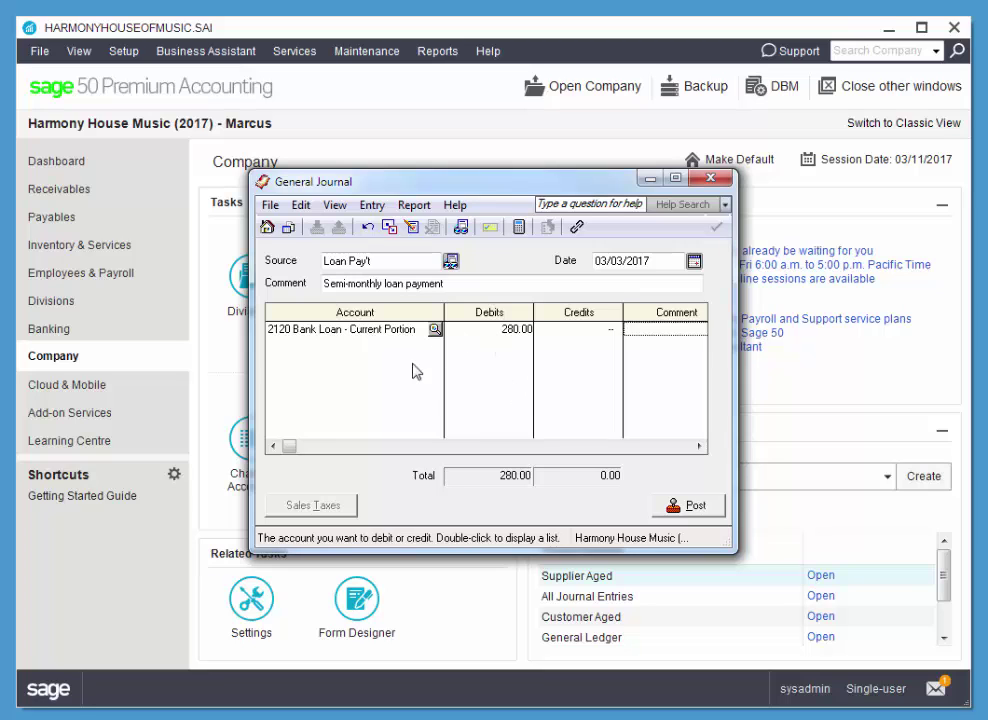
- Put 5690 Interest & Bank Charges on the second journal line
click(360, 349)
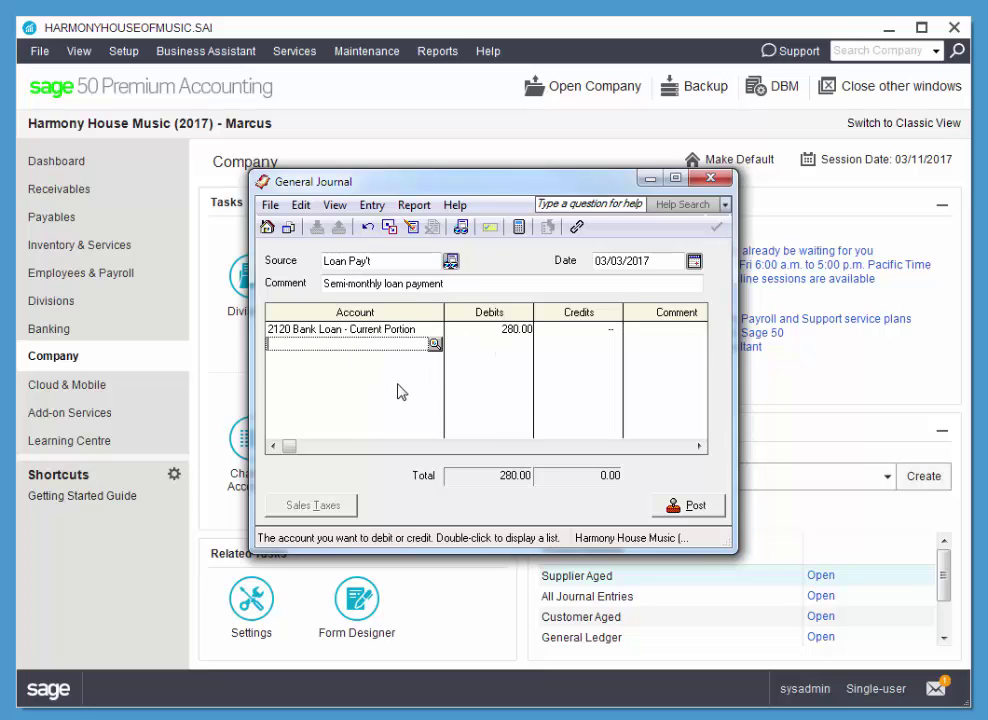
click(434, 346)
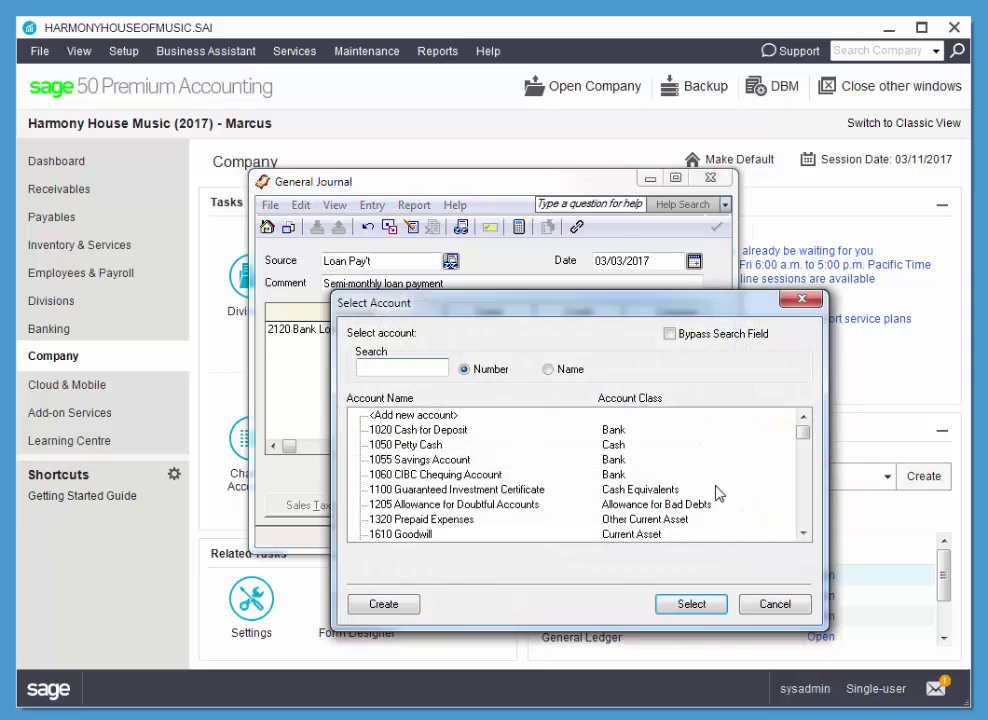
drag(803, 432, 805, 505)
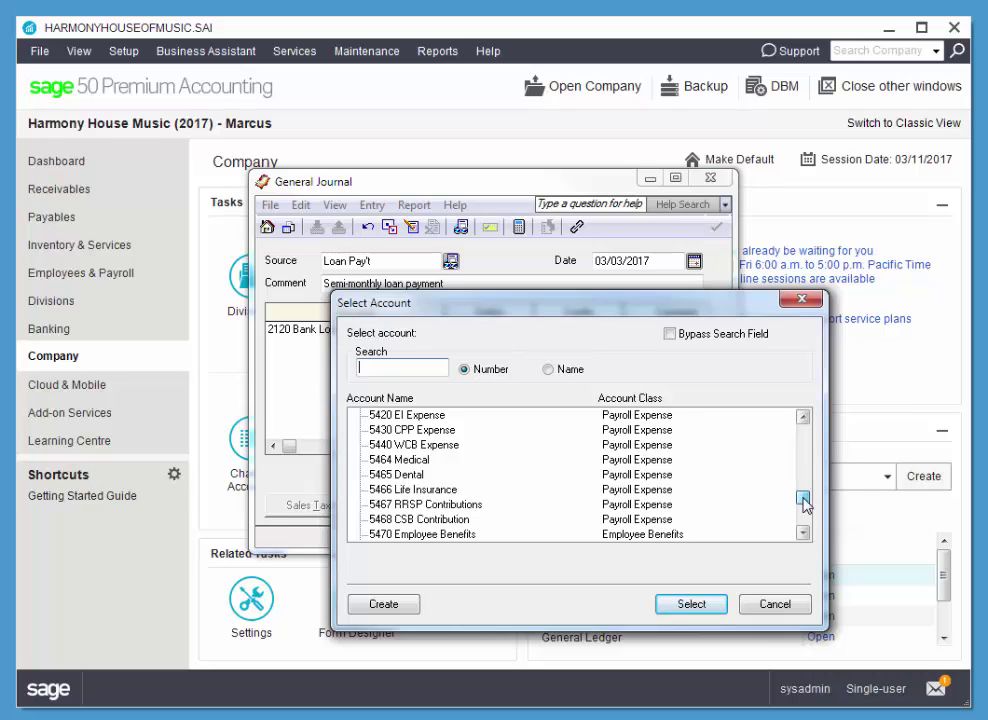
drag(805, 505, 807, 517)
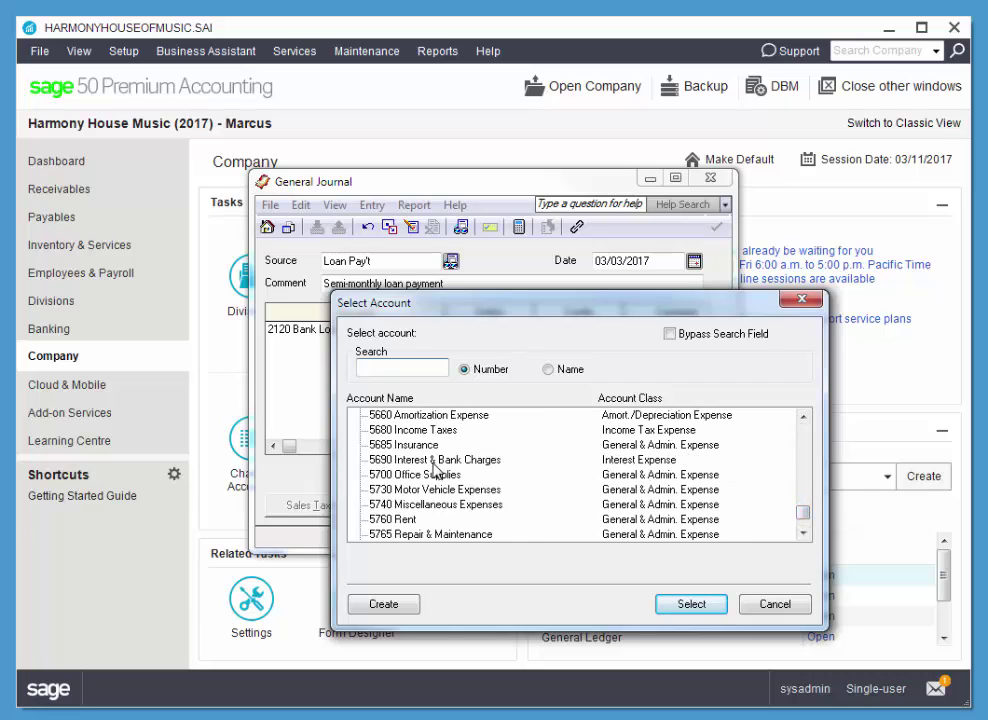
click(436, 461)
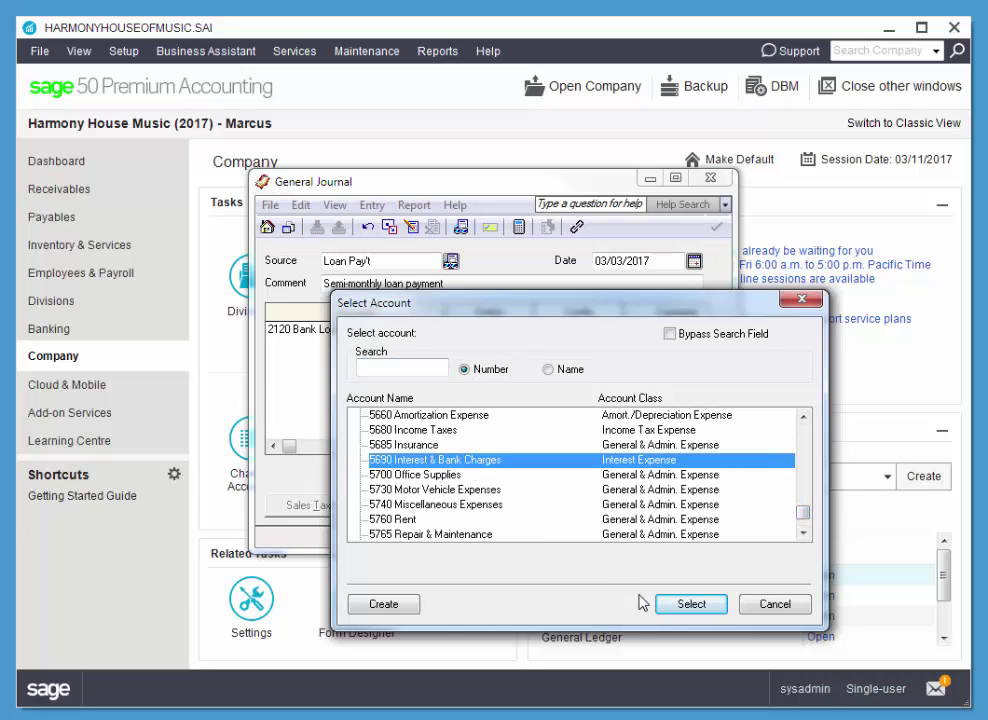
click(690, 604)
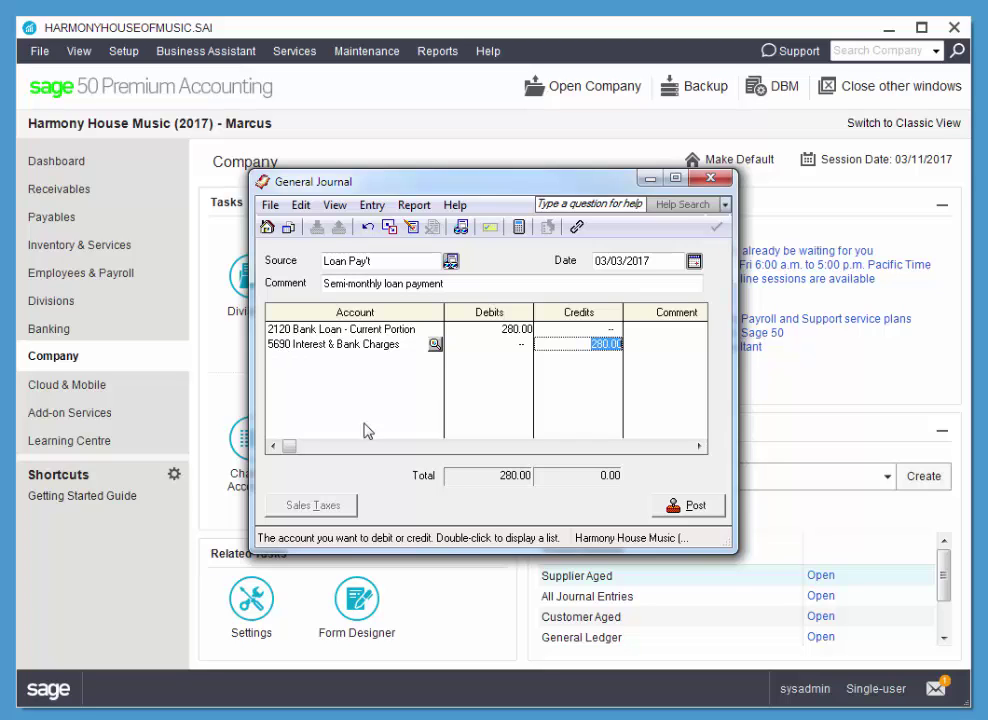
- Clear the second line's credit amount and debit it 38.65 instead
click(520, 350)
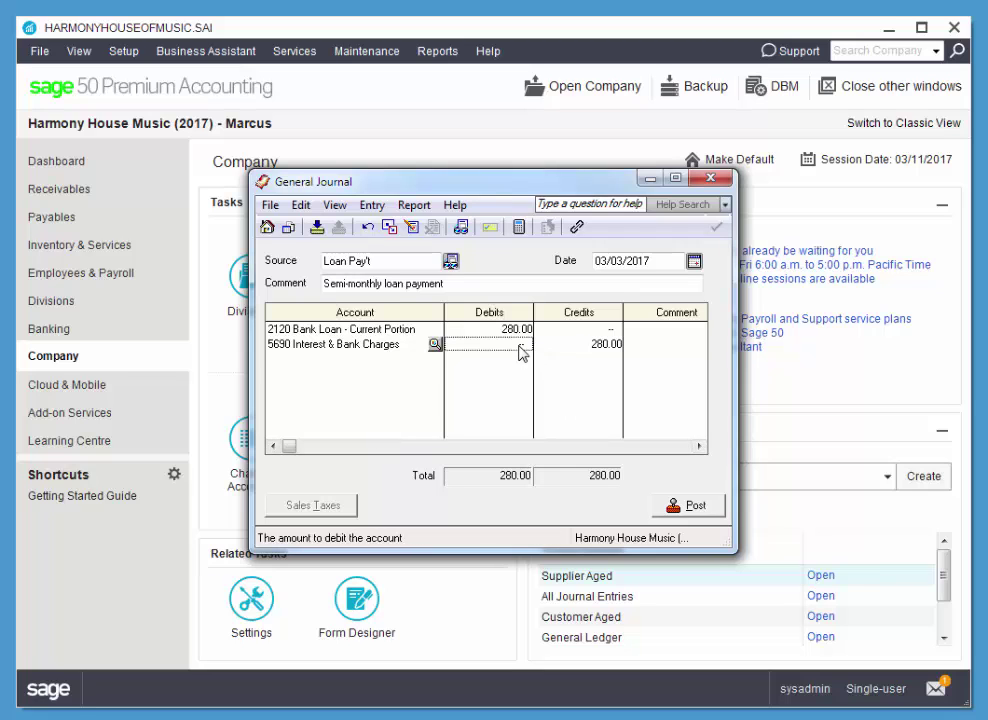
click(600, 345)
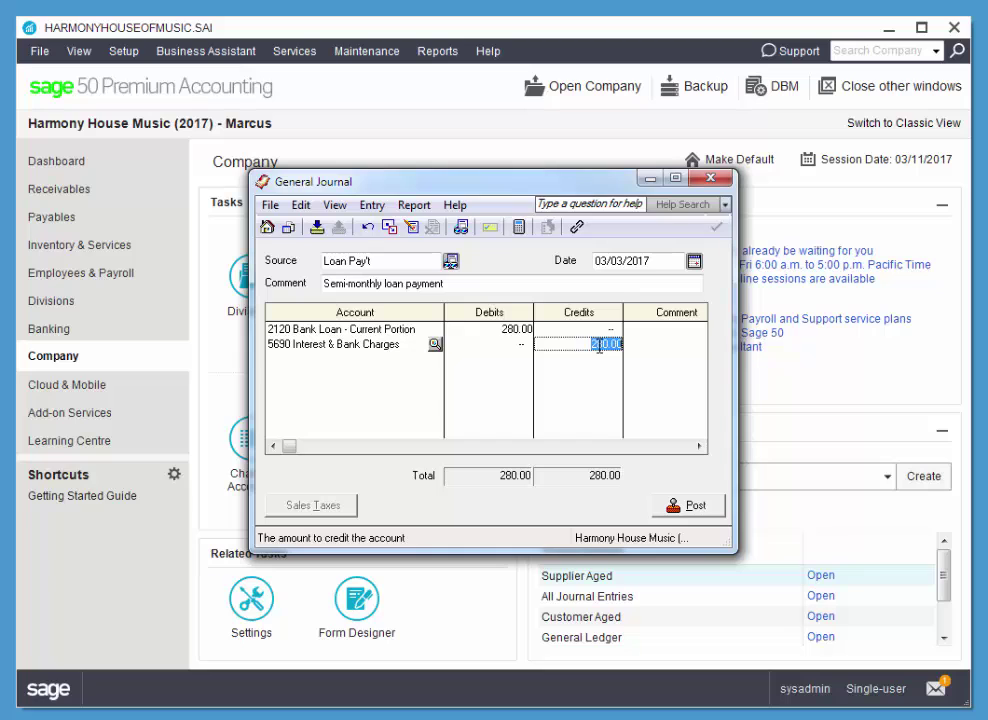
key(Delete)
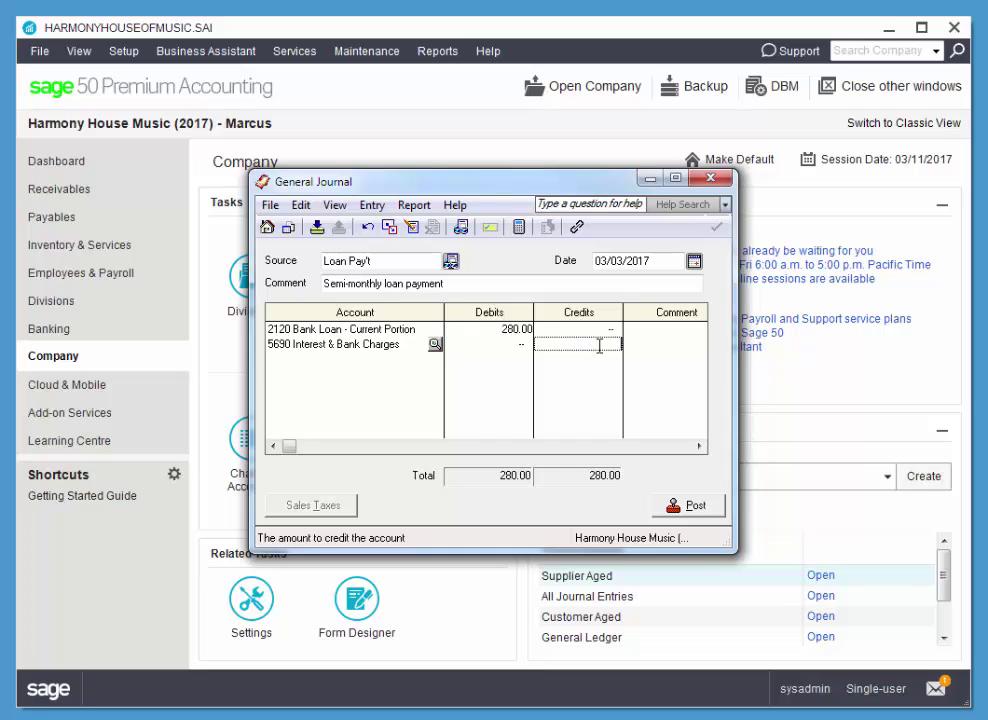
click(512, 345)
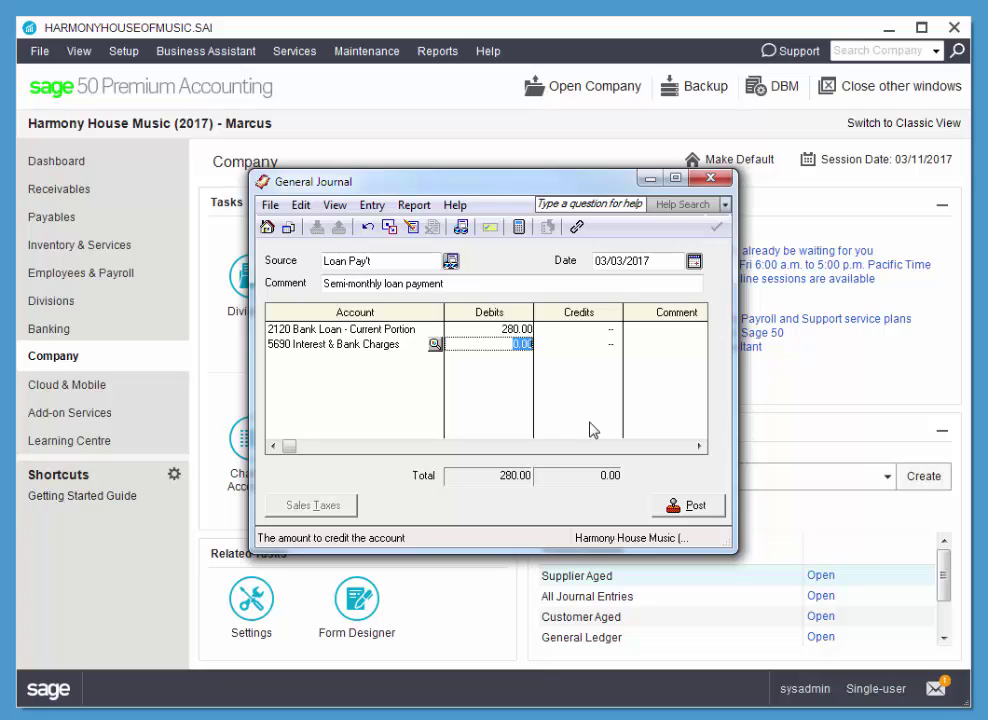
text(38.65)
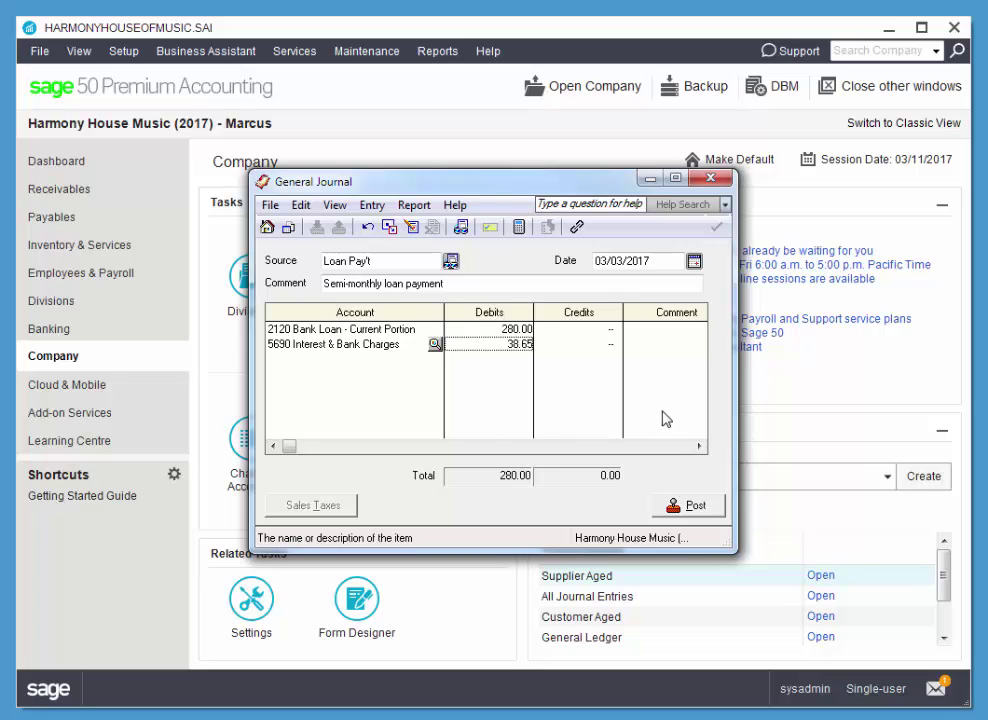
key(Tab)
key(Tab)
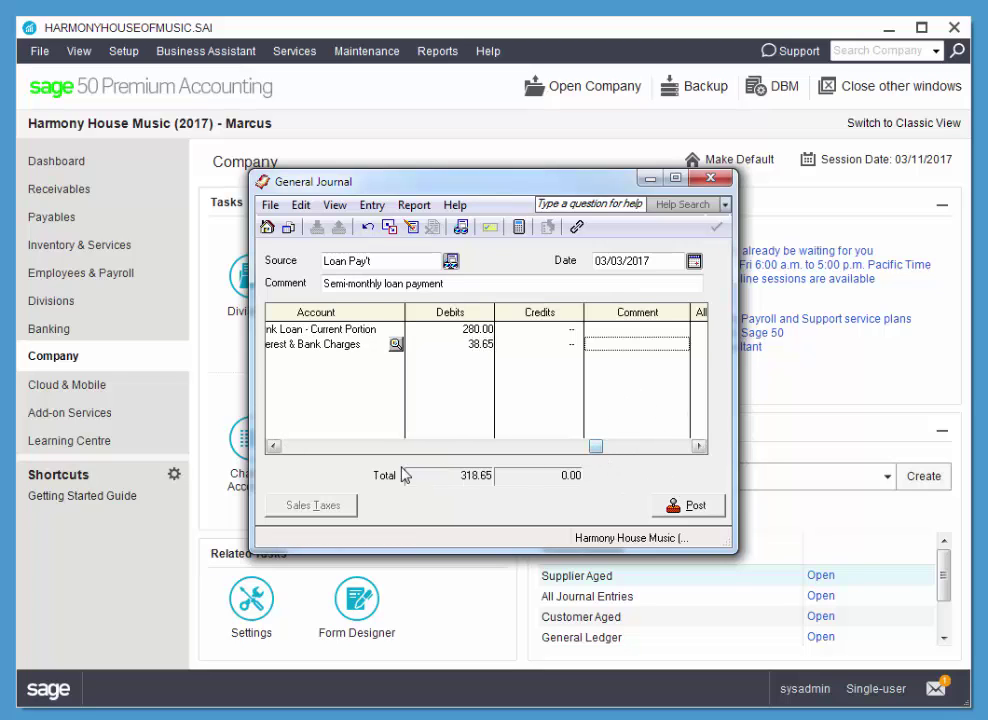
- Add 1060 CIBC Chequing Account on the third line, which proposes a 318.65 credit
click(273, 446)
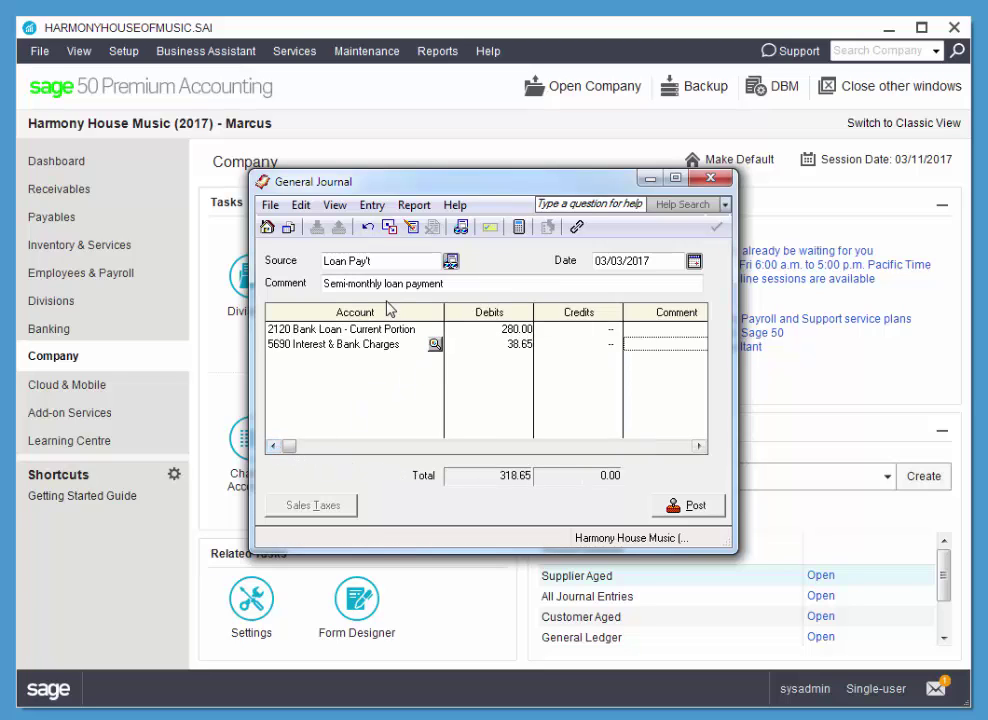
click(350, 360)
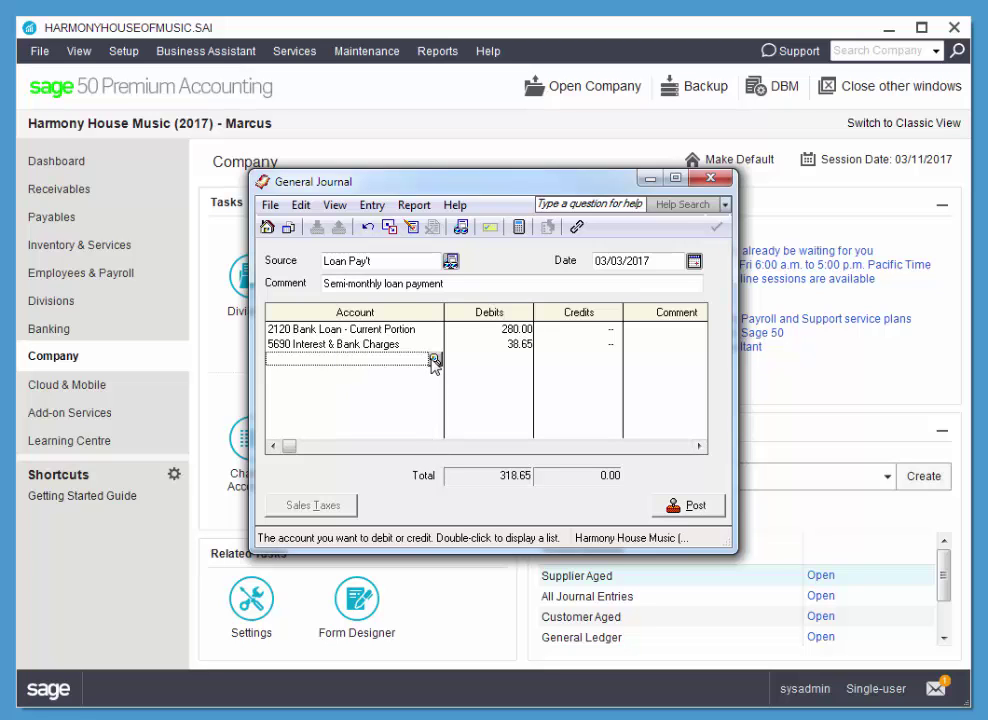
click(435, 360)
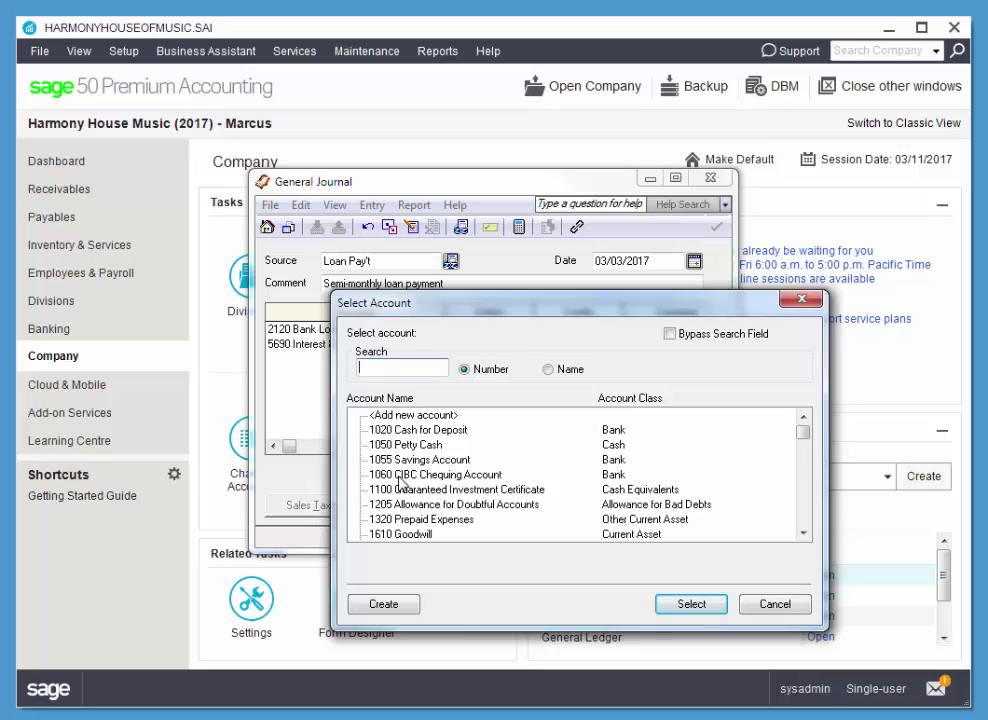
click(401, 476)
click(688, 602)
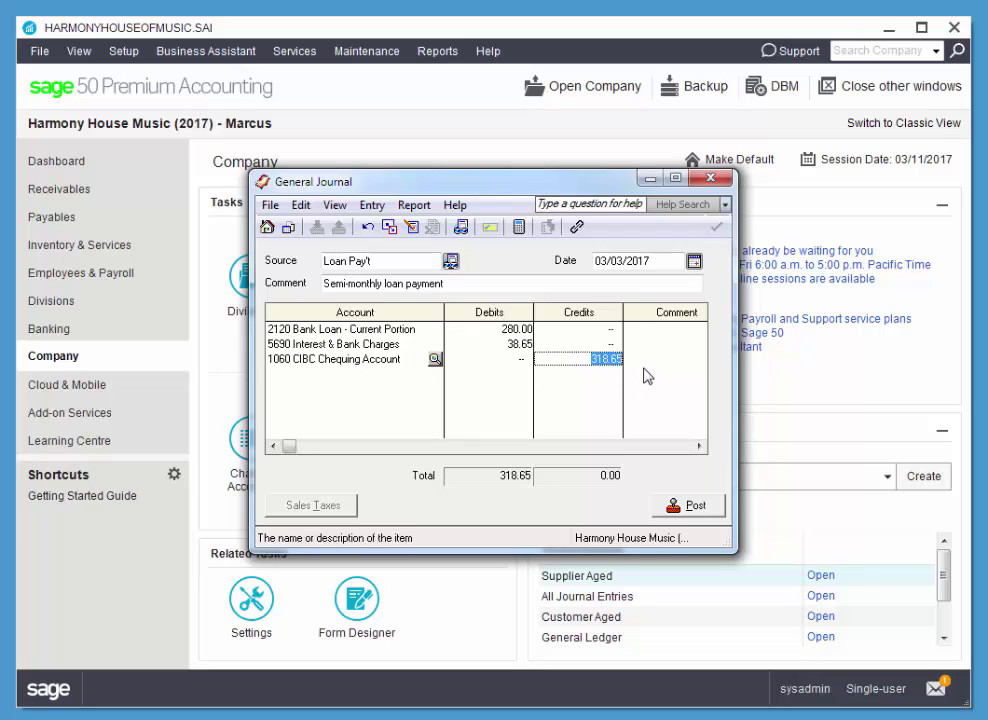
- Accept the 318.65 chequing credit so debits and credits both total 318.65
click(617, 376)
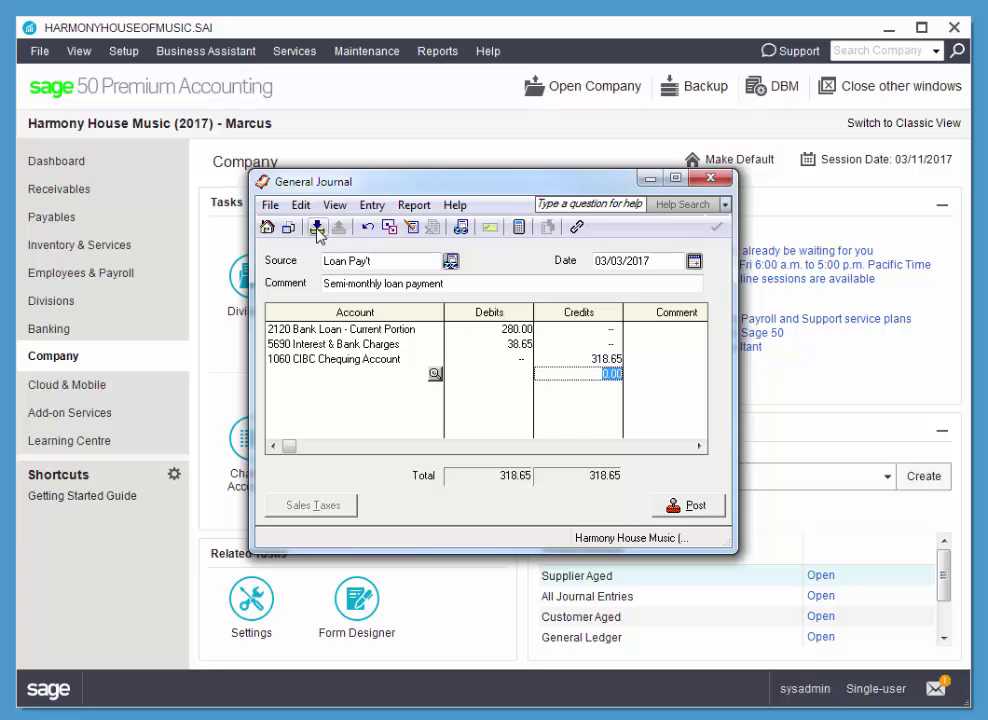
- Store the entry as a Semi-Monthly recurring transaction, then post it as J70
click(318, 229)
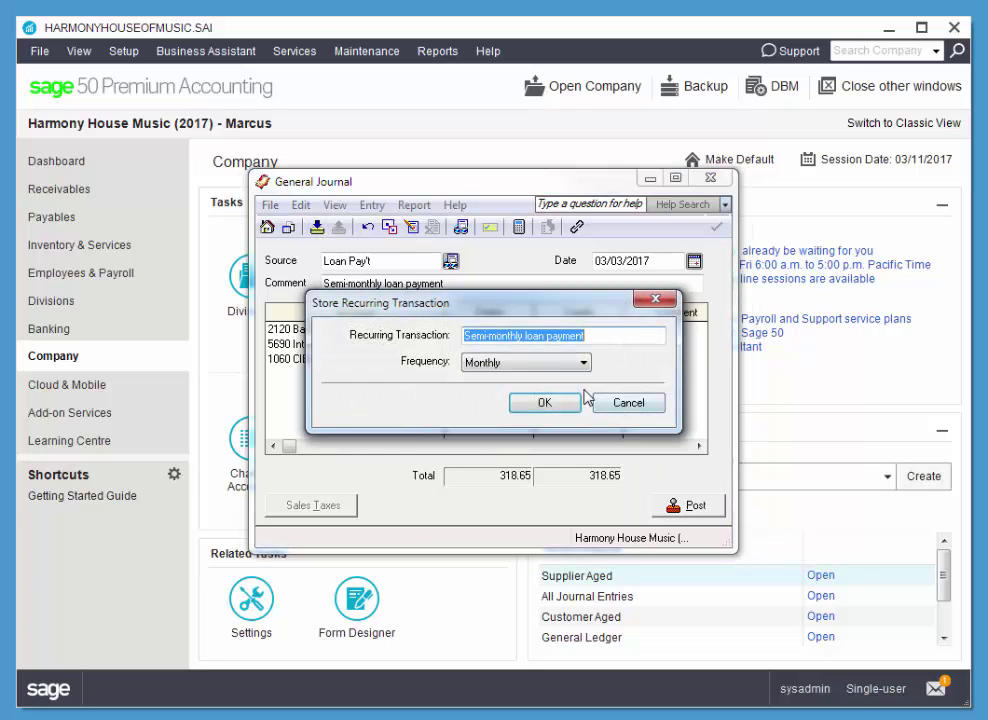
drag(499, 306, 464, 327)
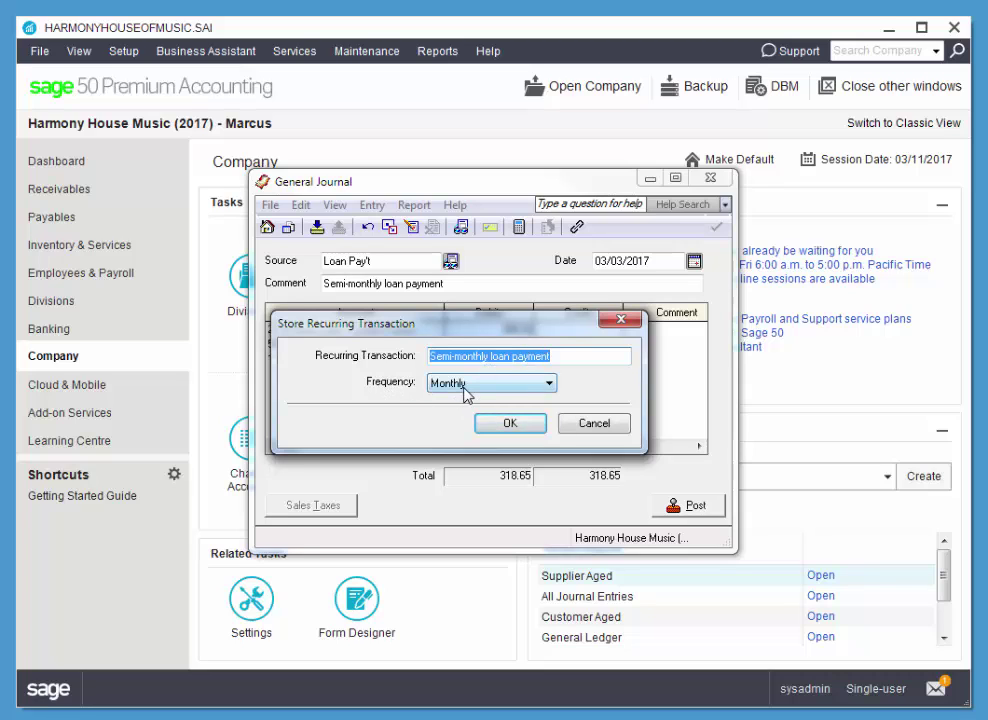
click(464, 385)
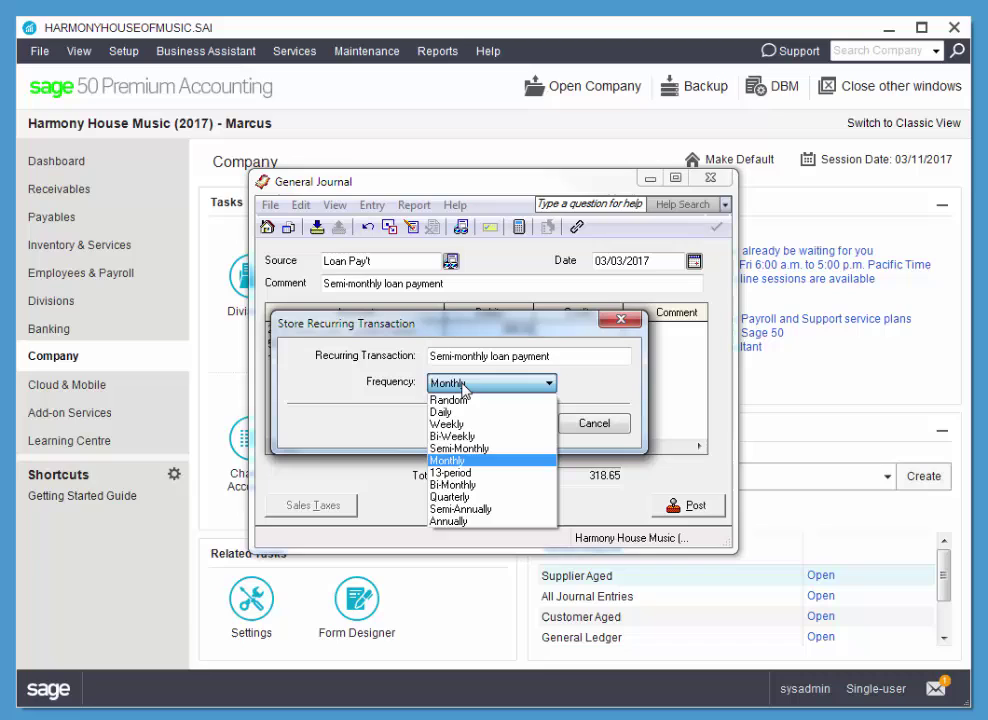
click(456, 449)
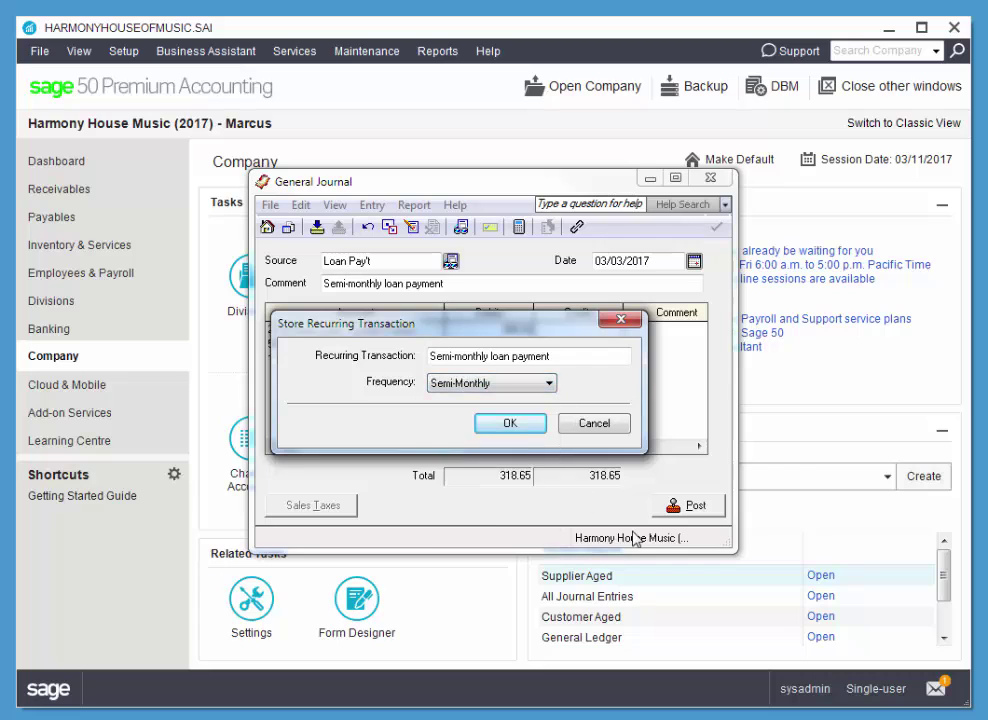
click(516, 427)
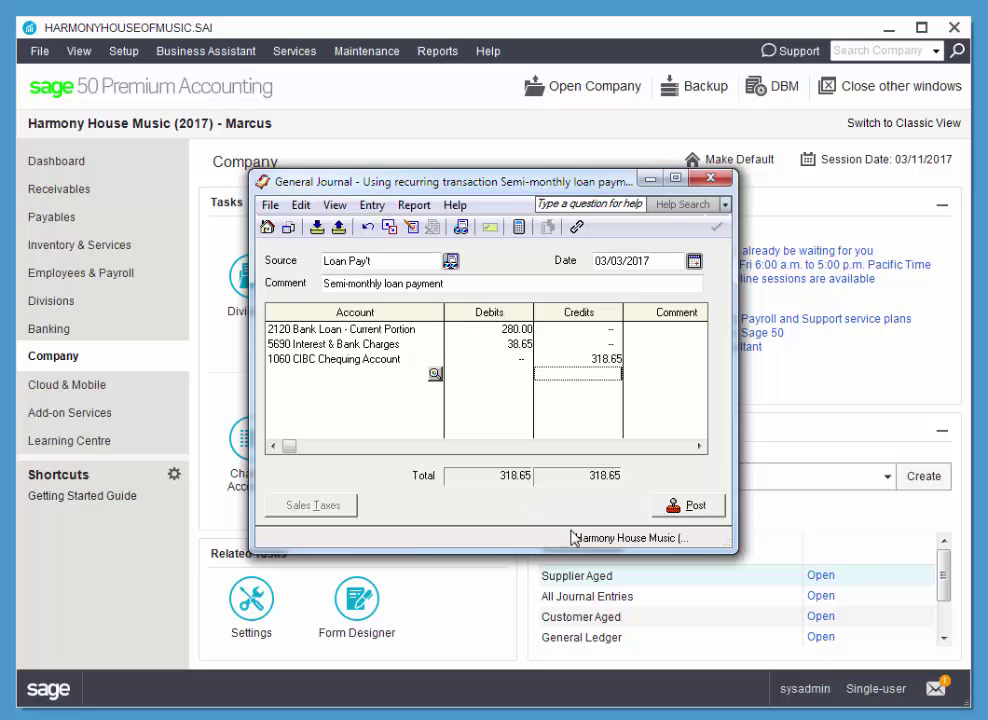
click(689, 507)
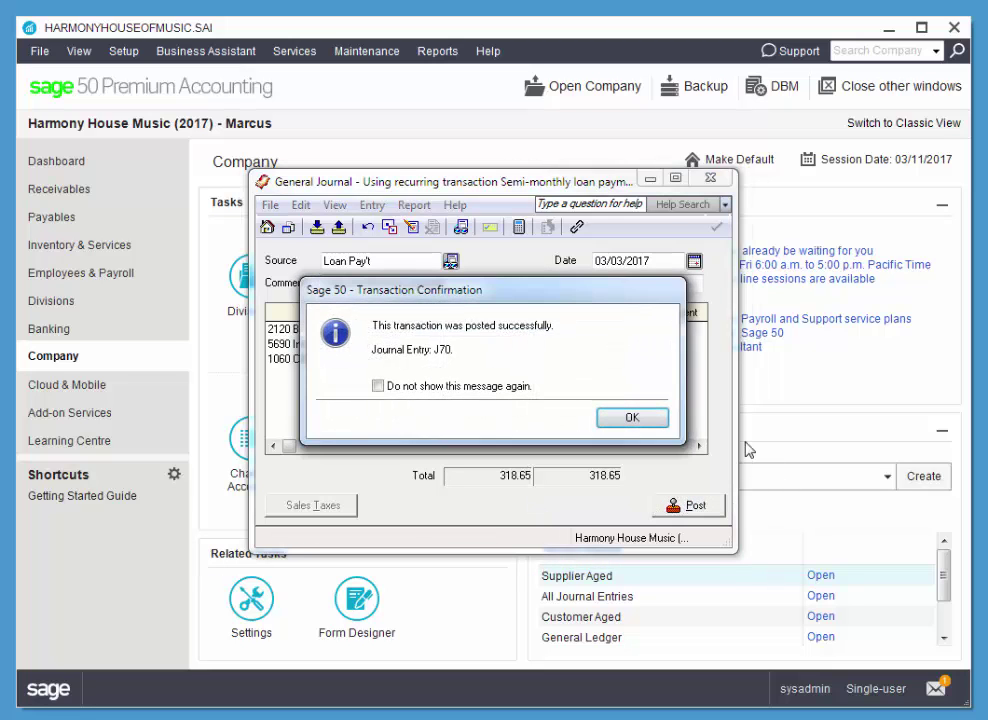
- Recall the Semi-monthly loan payment and post it dated 03/17/2017 as J71, accepting the date warning
click(633, 420)
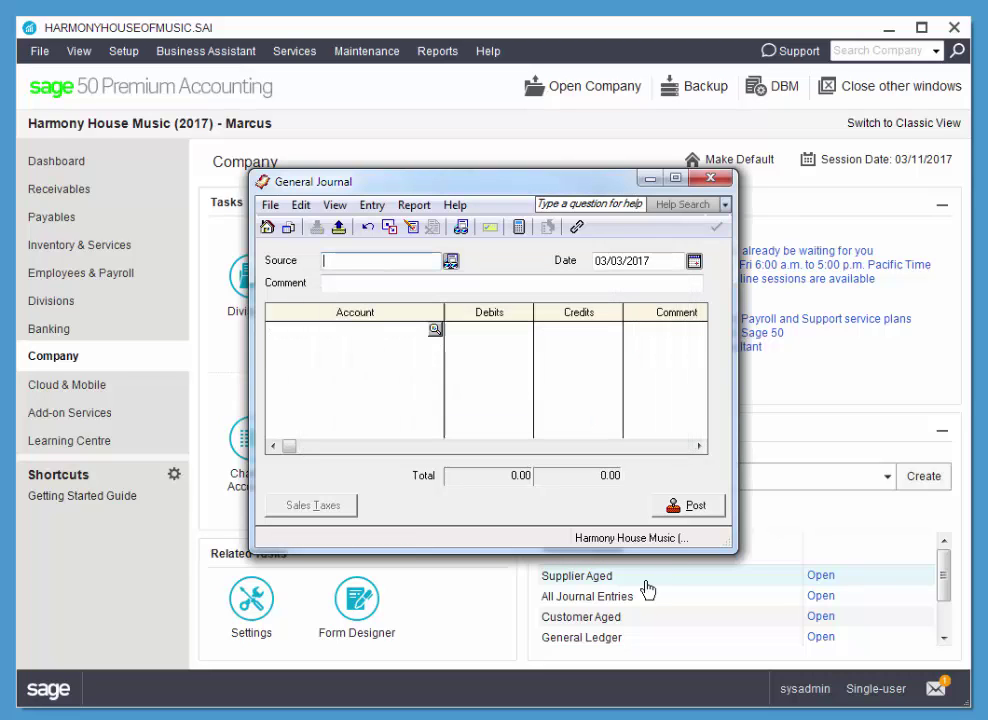
click(340, 232)
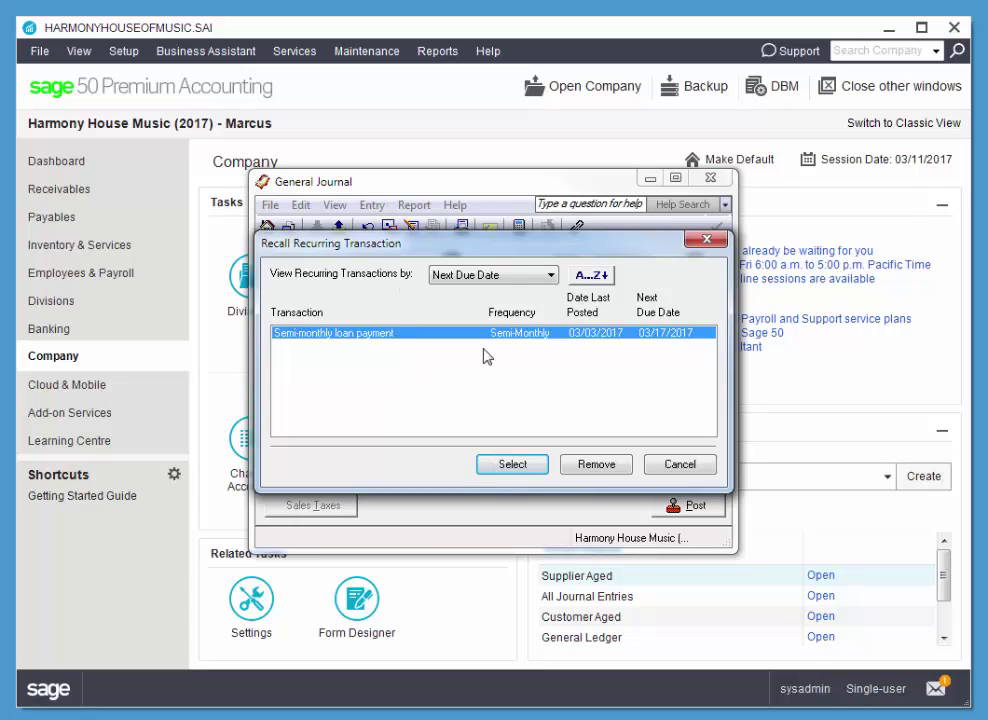
click(533, 462)
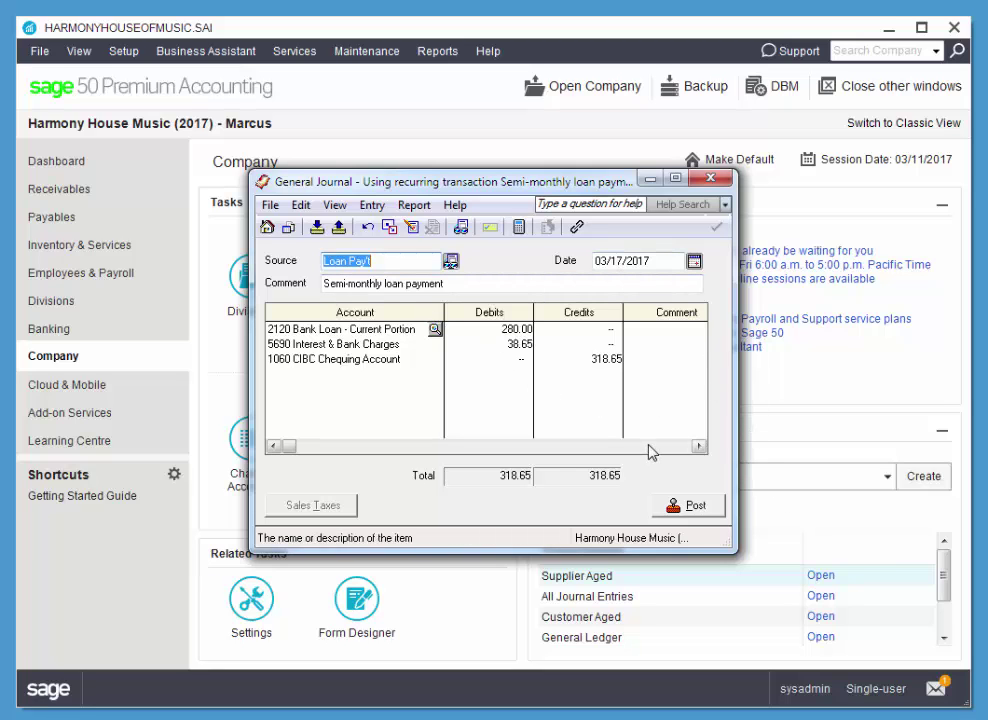
click(694, 506)
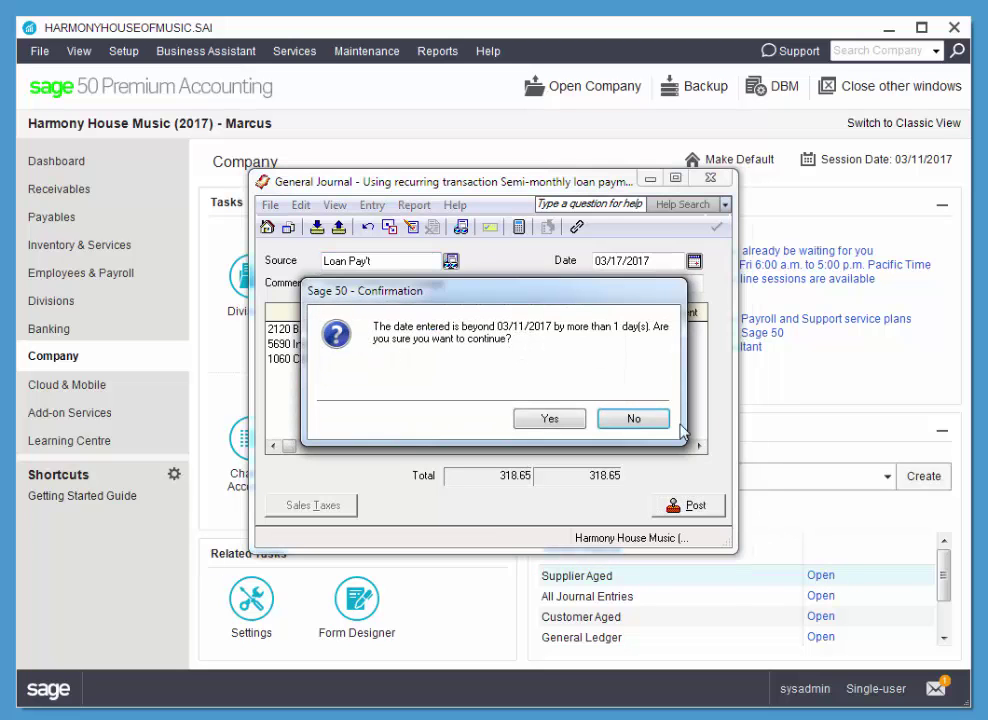
click(558, 425)
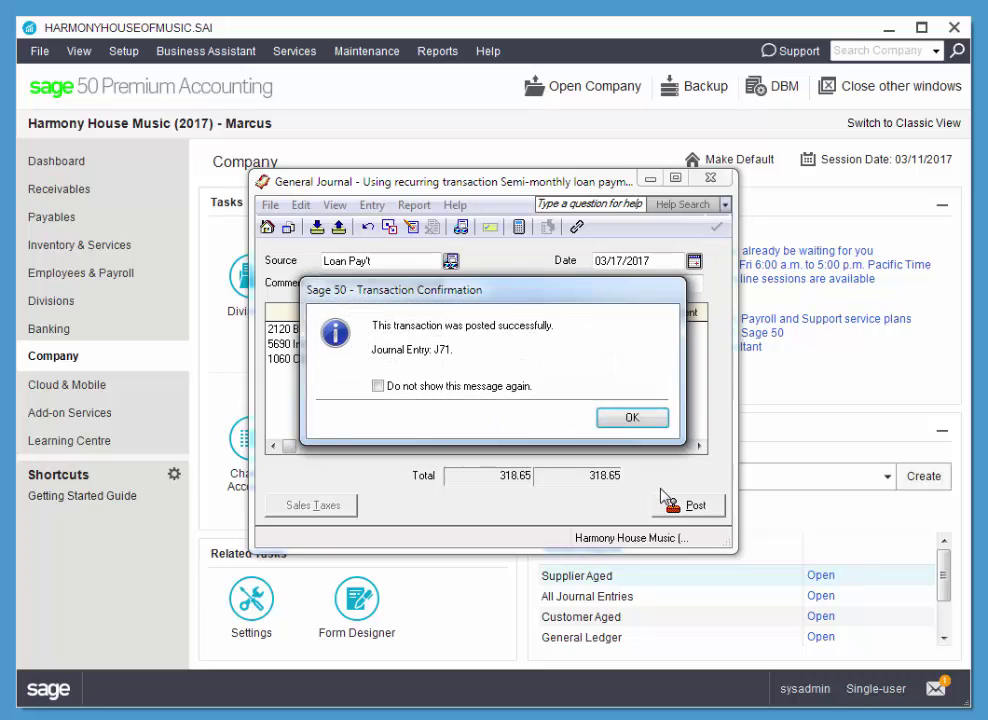
- Dismiss the J71 posting confirmation to get a blank journal form
click(642, 420)
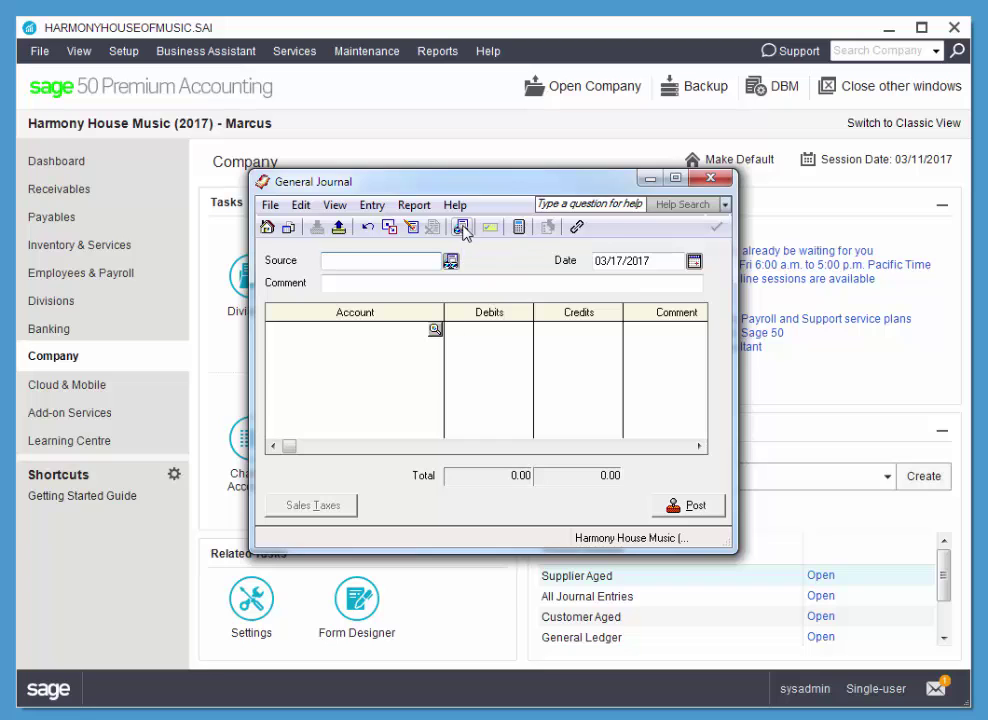
- Look up journal entries up to 03/17/2017 and open entry 71, the loan payment
click(463, 232)
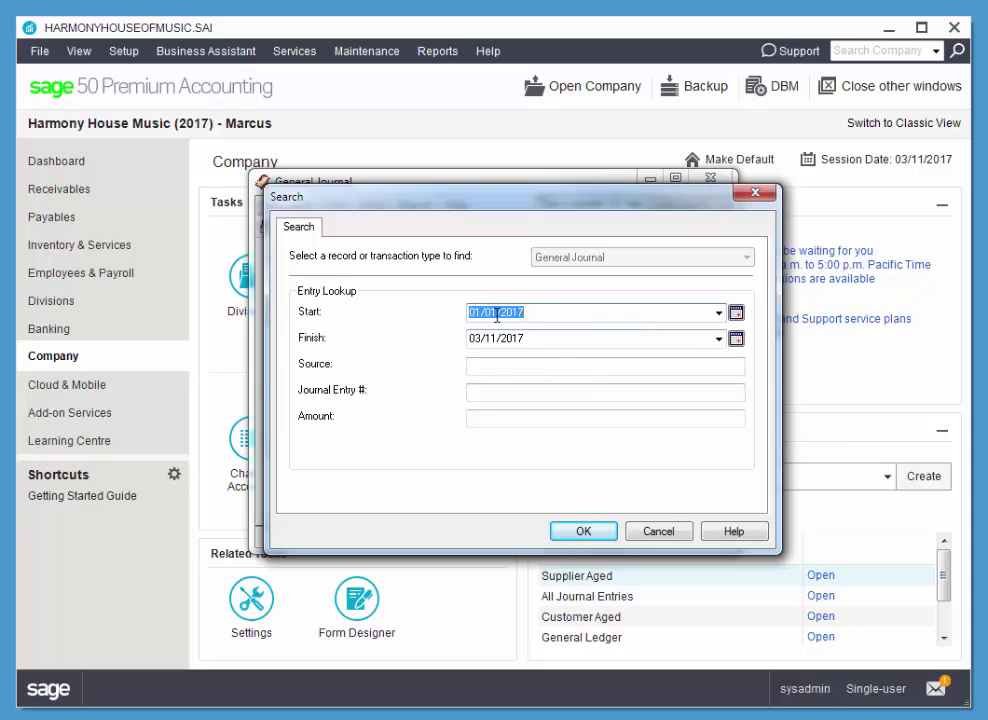
click(736, 341)
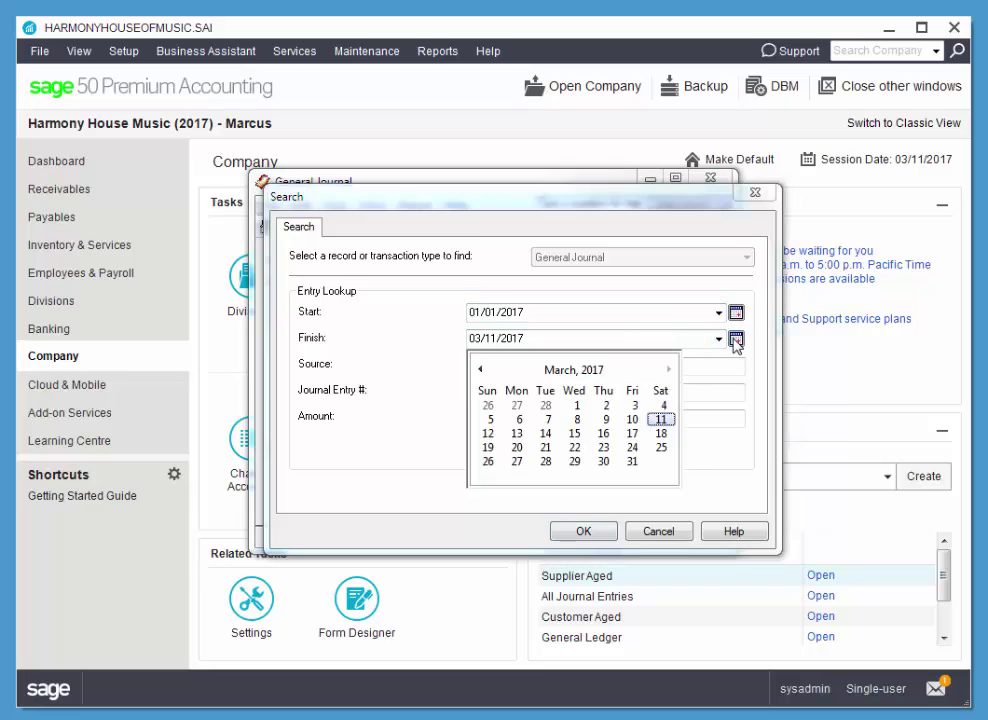
click(633, 434)
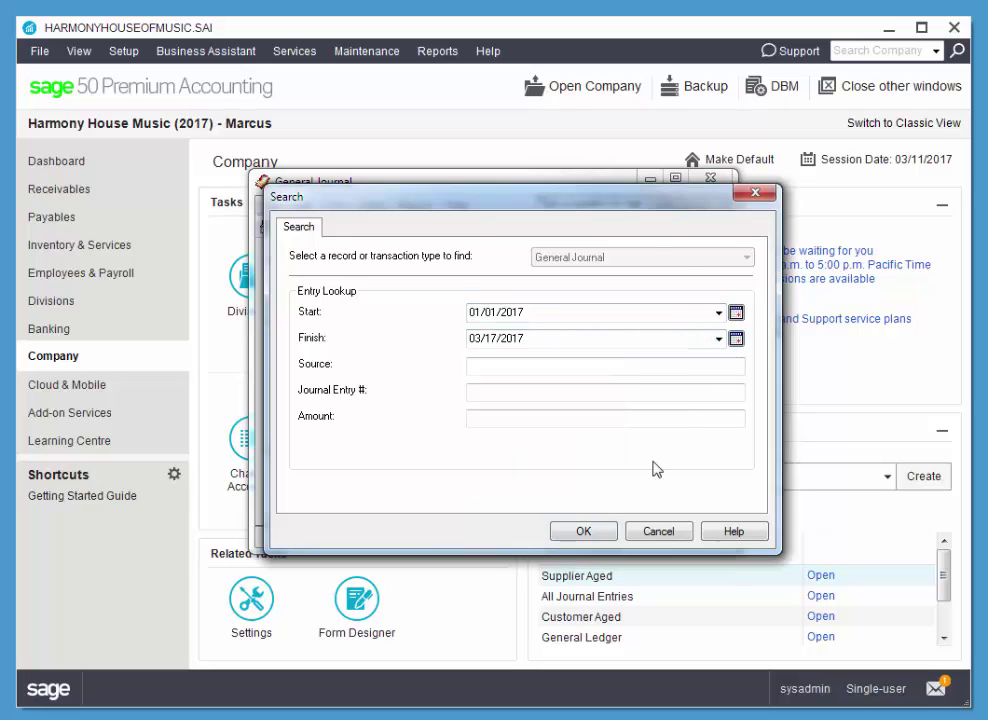
click(590, 533)
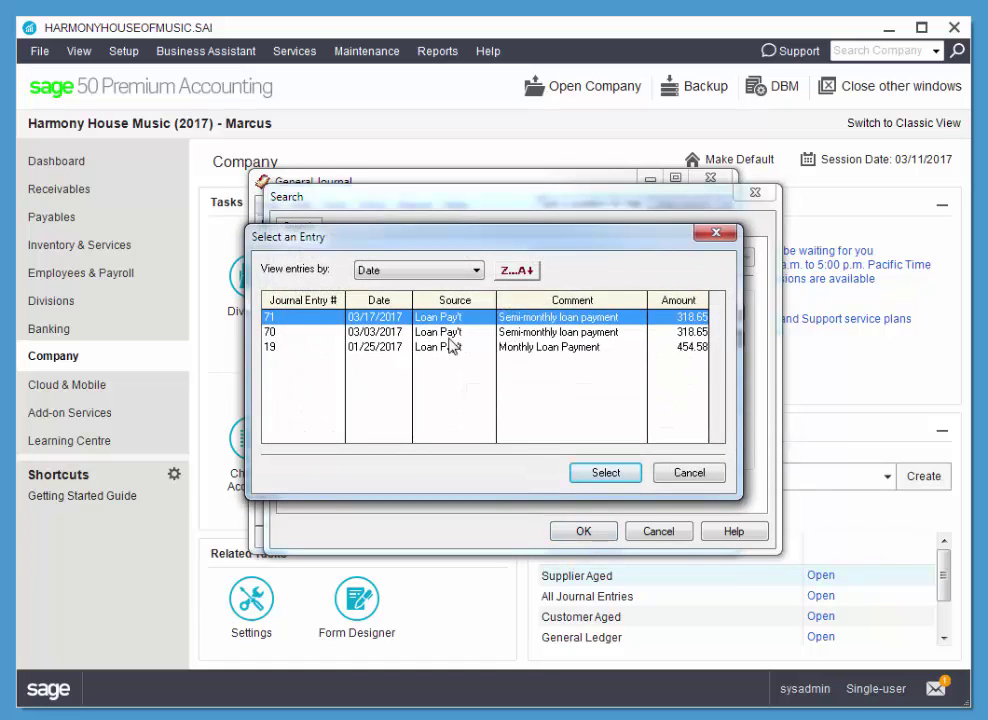
click(603, 476)
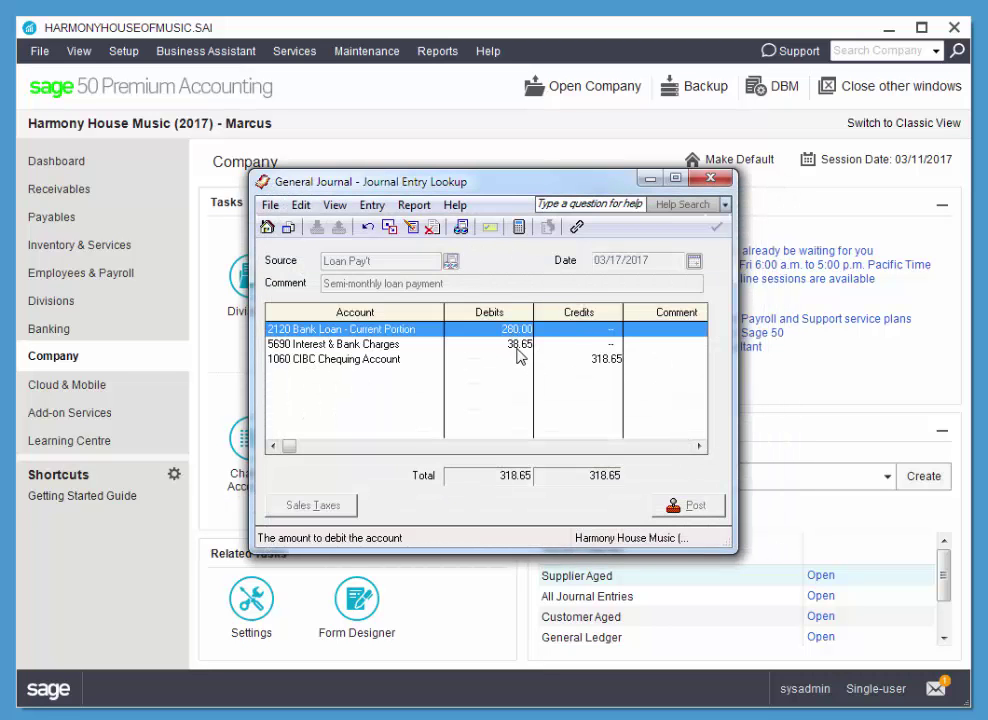
key(Tab)
- Reverse journal entry 71 and confirm the reversal
click(432, 229)
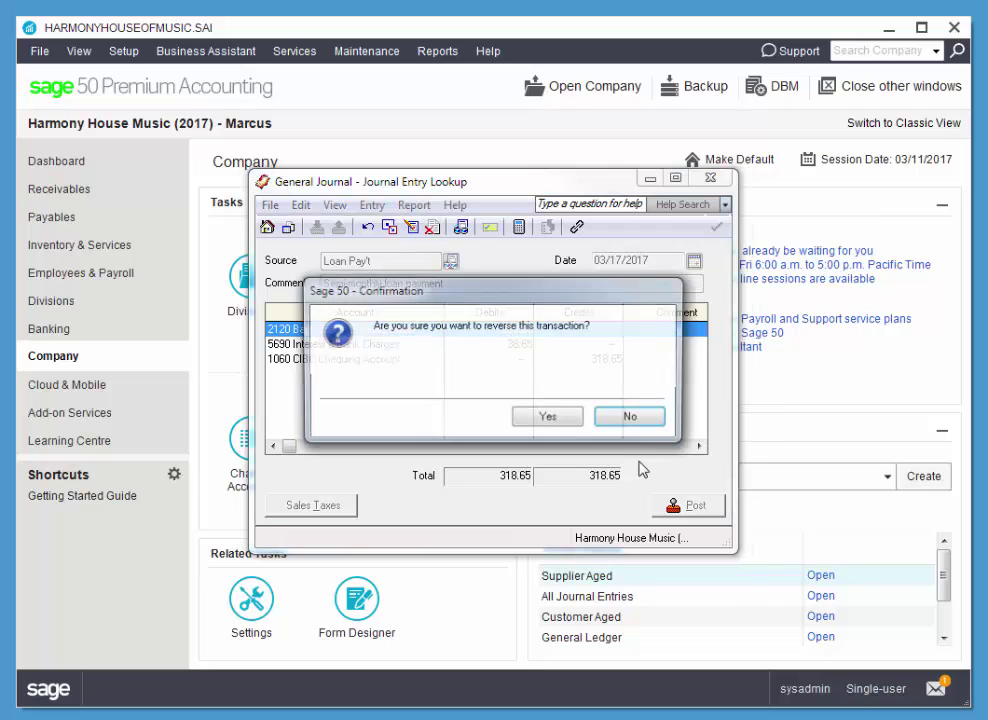
click(553, 424)
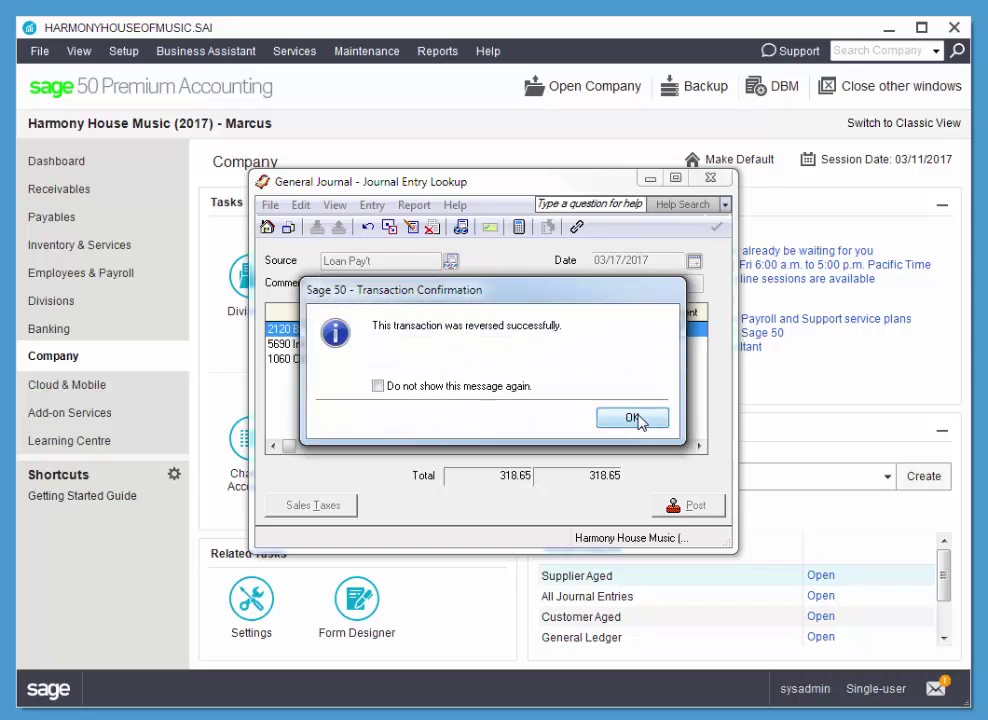
click(638, 420)
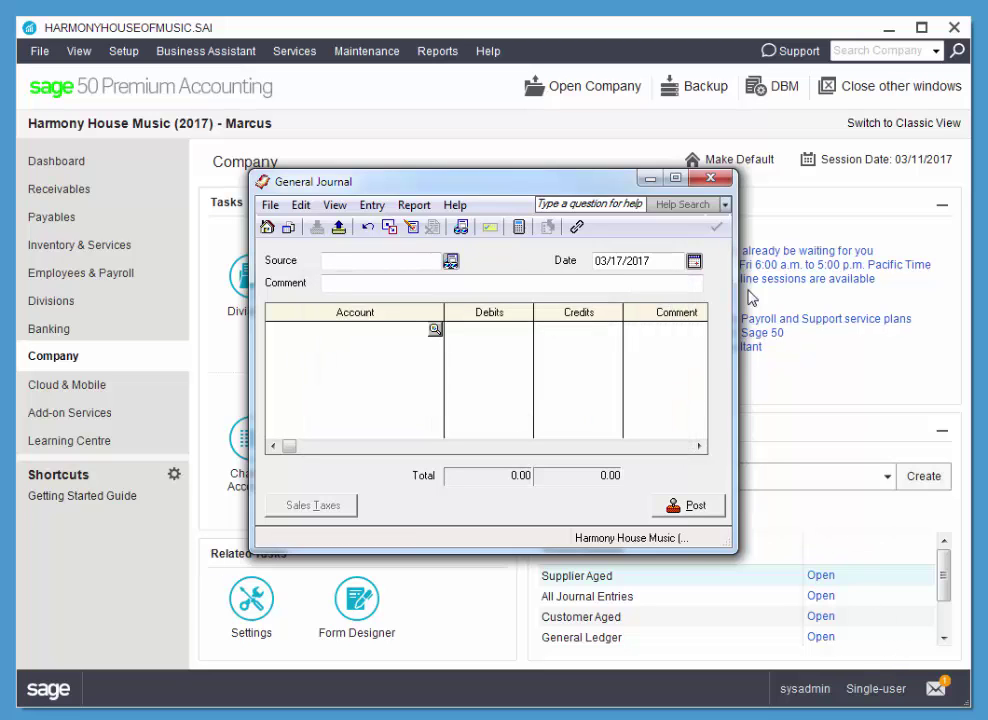
- Close the General Journal window to return to the Company page
click(710, 178)
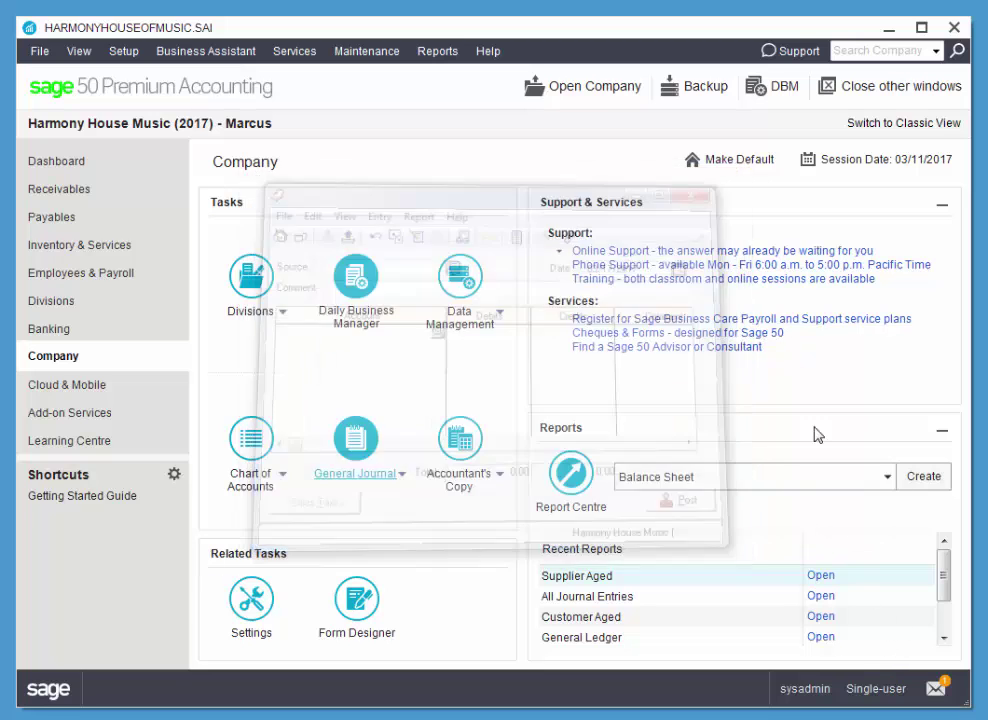